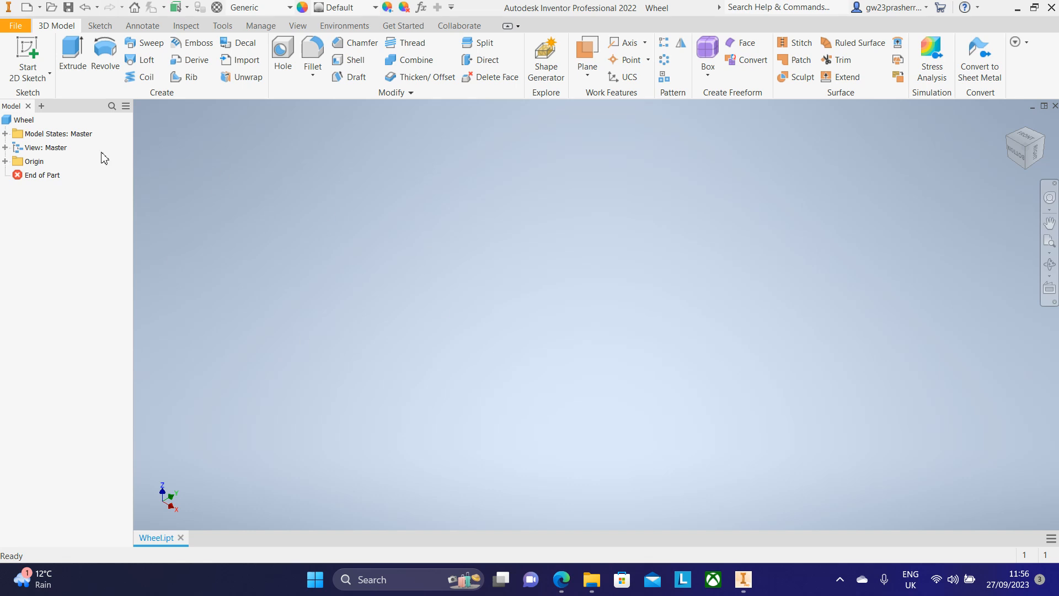
Step: Start a 2D sketch on the XY plane and check the hook's profile and path dimensions in the PDF drawing in Edge
left_click(30, 50)
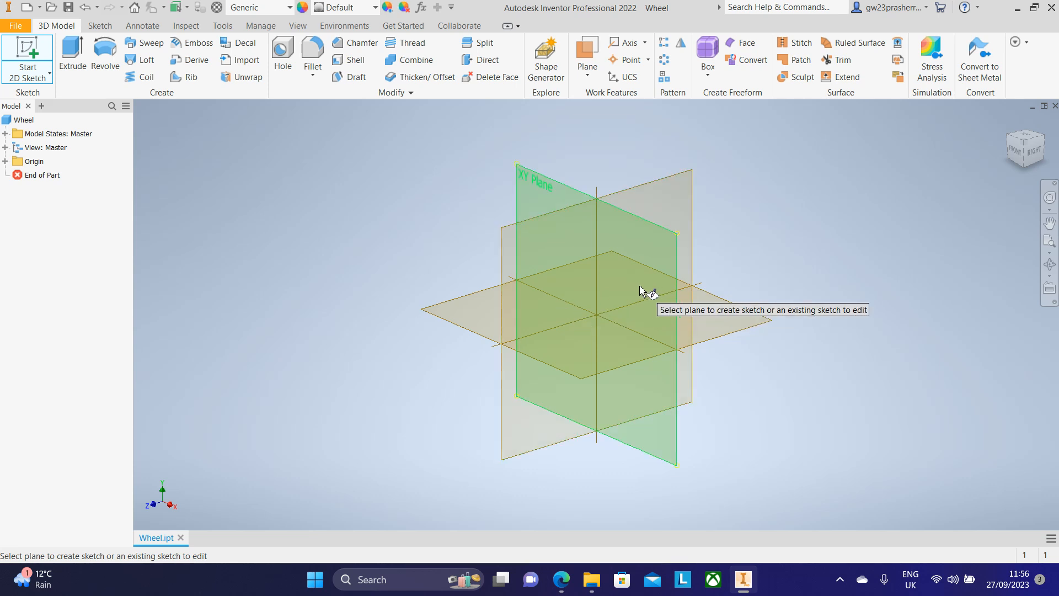
left_click(638, 291)
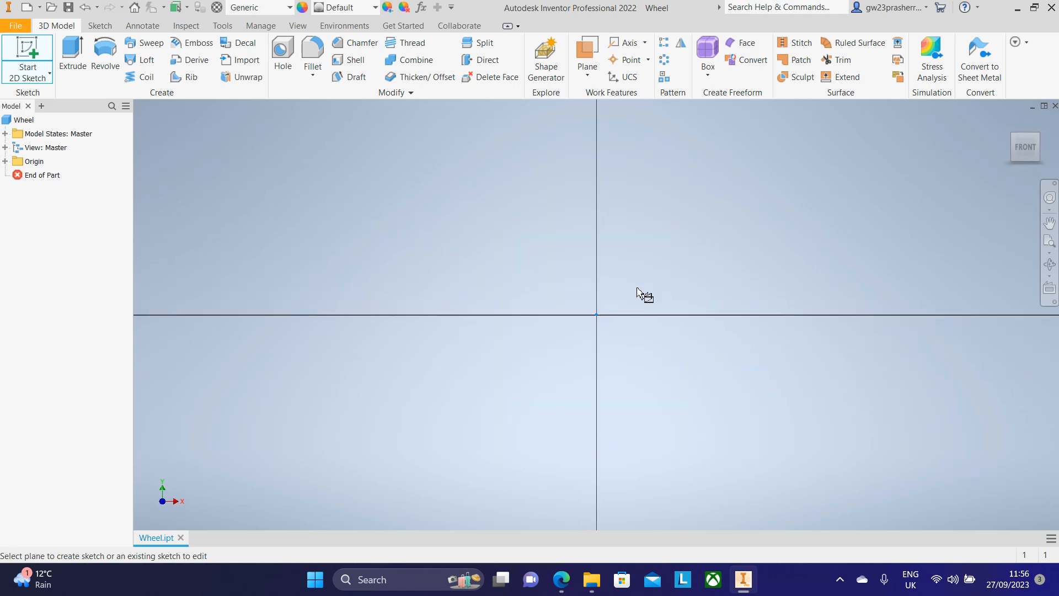
mouse_move(562, 584)
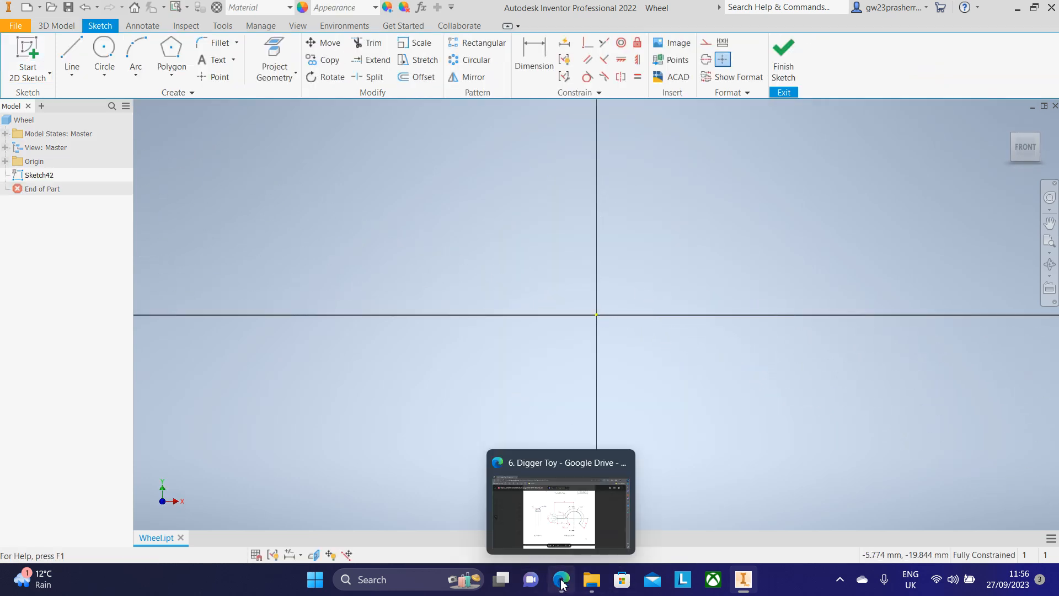
left_click(562, 584)
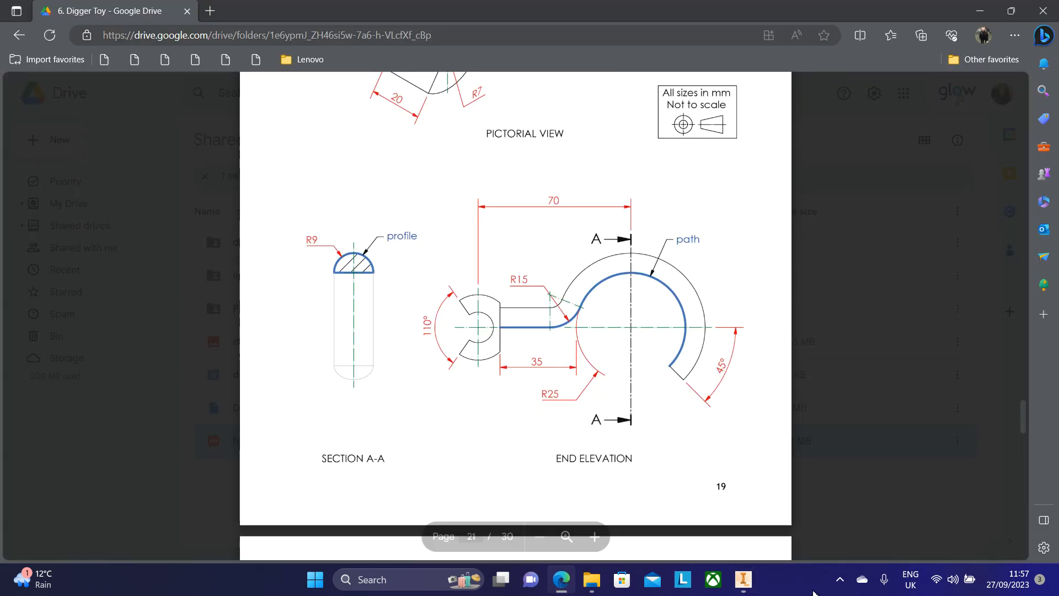
left_click(745, 580)
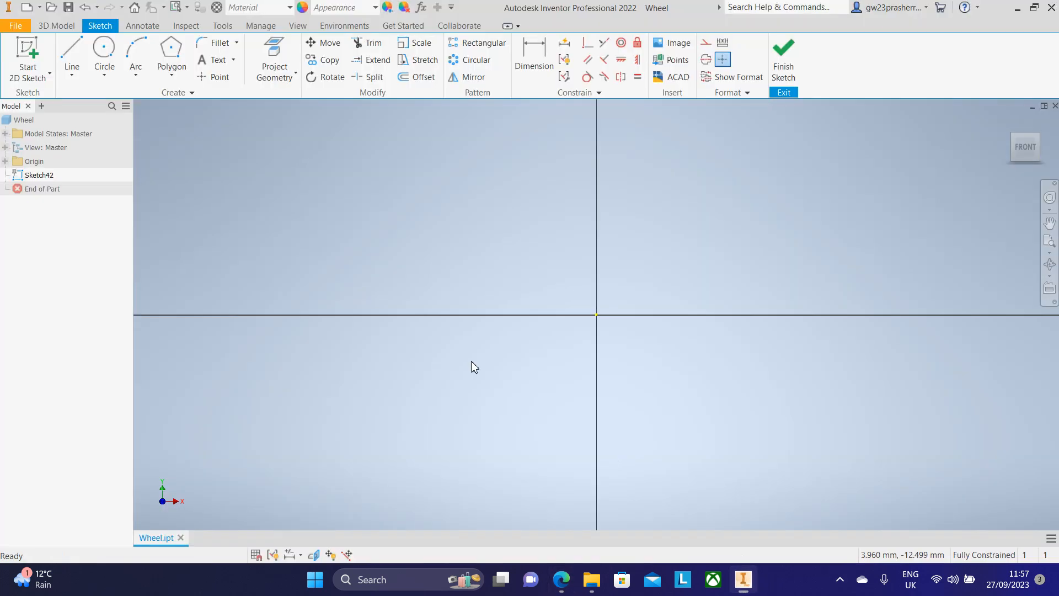
Step: Draw an 18 mm diameter circle centred on the sketch origin
left_click(110, 53)
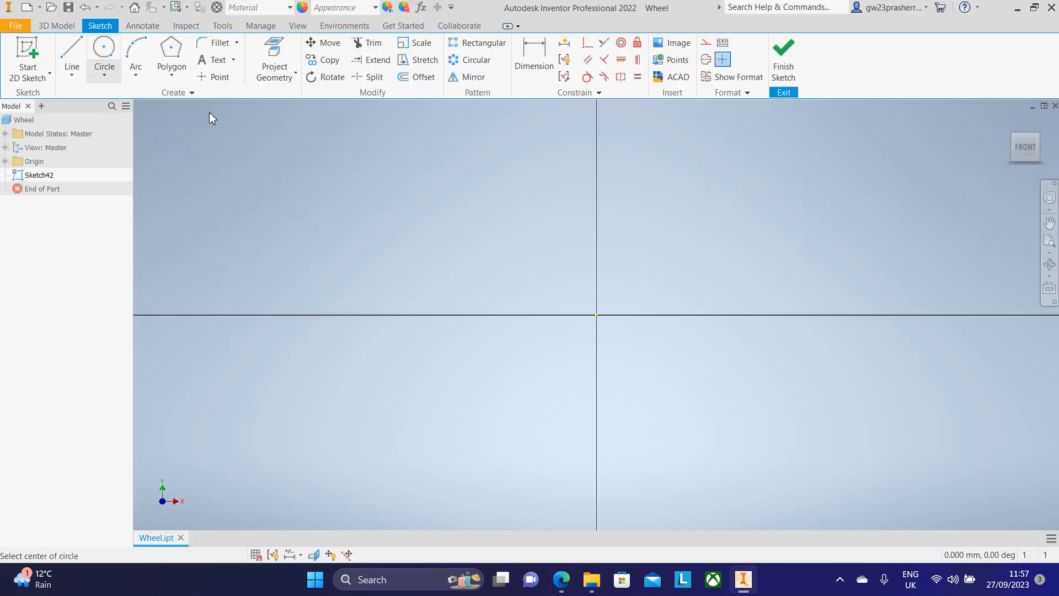
left_click(597, 314)
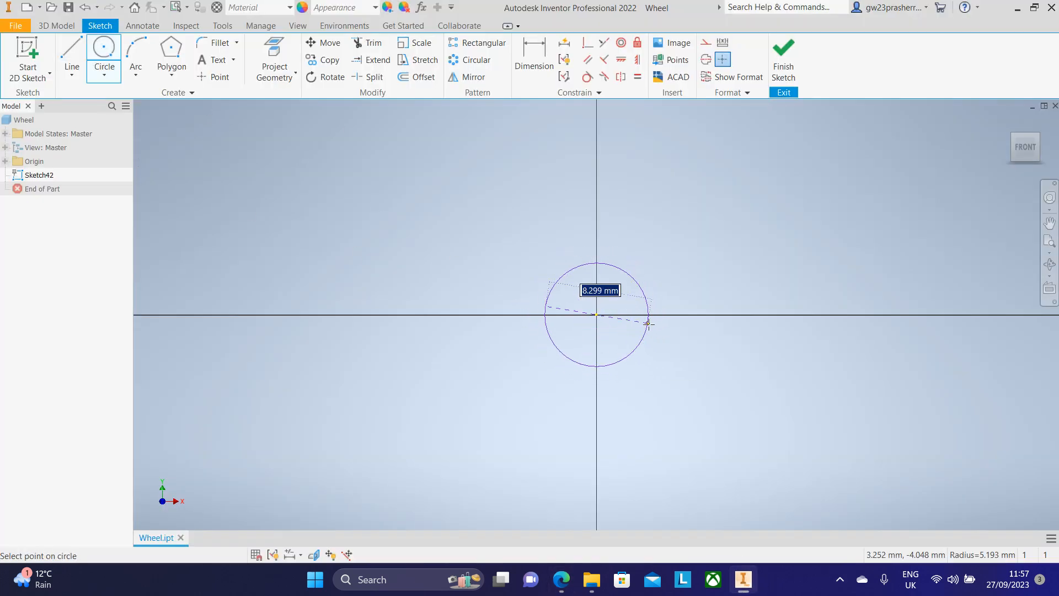
type("18")
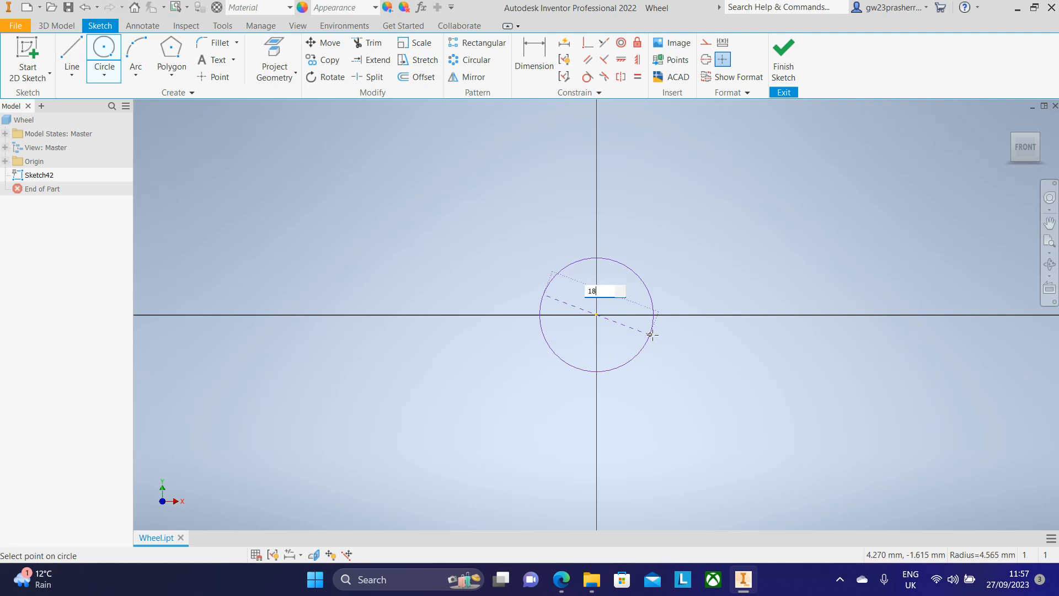
key("Return")
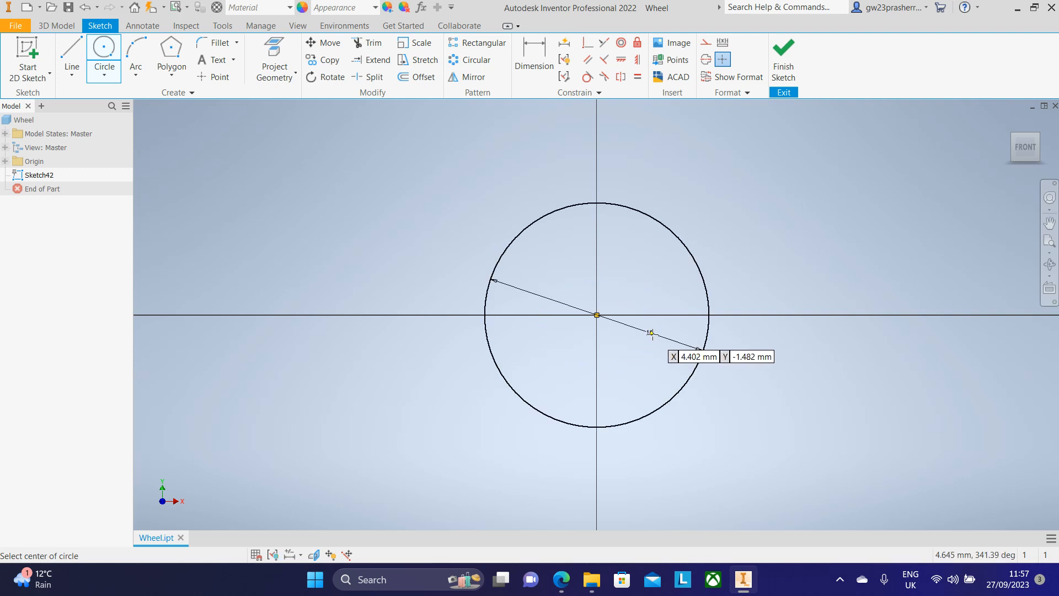
Step: Draw a horizontal line across the circle's full diameter, trim away the lower half of the circle, and finish the sketch
left_click(72, 56)
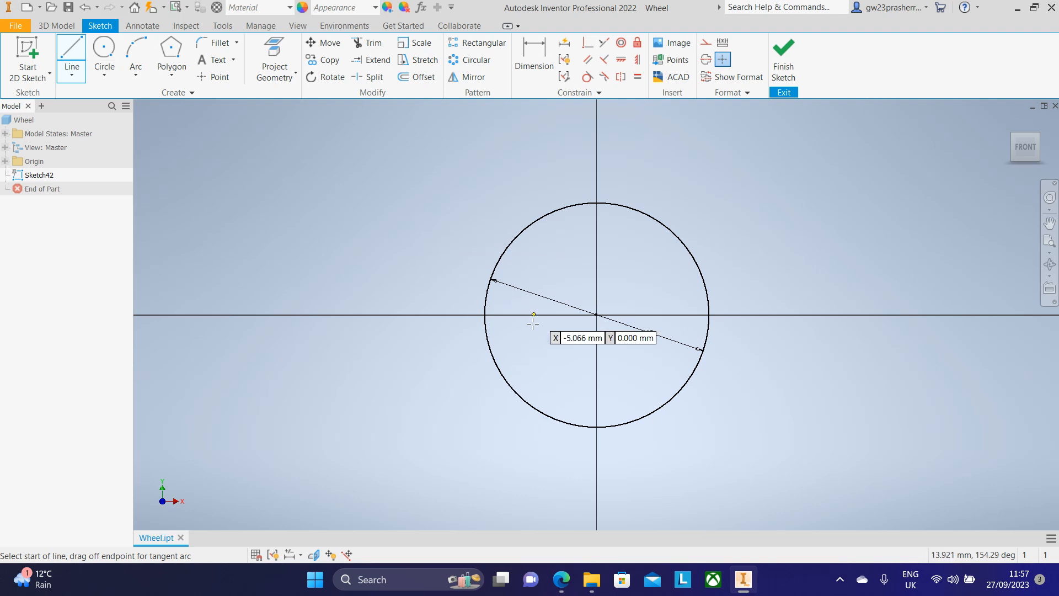
left_click(485, 314)
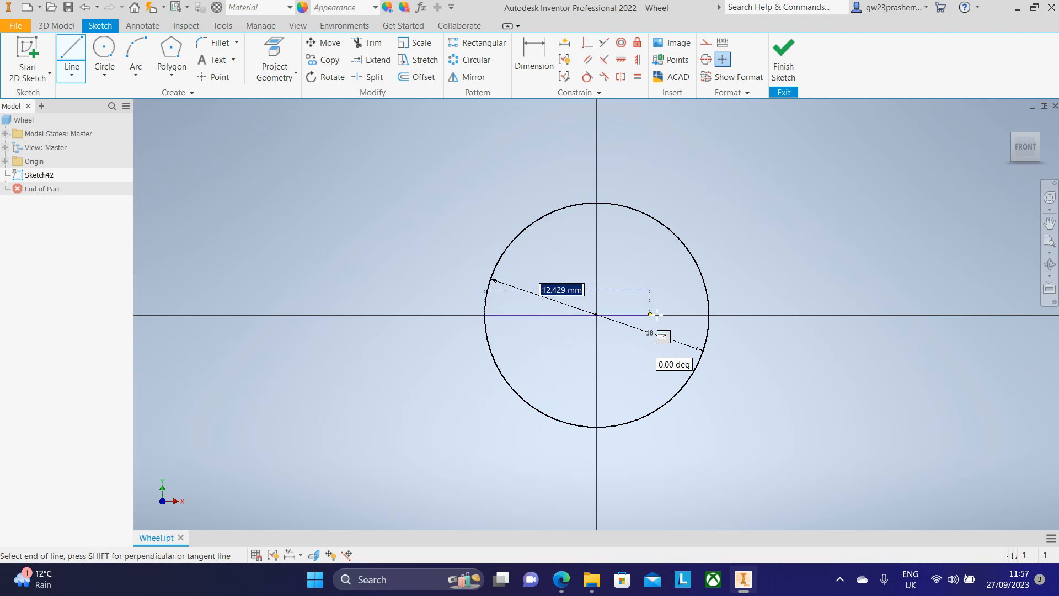
left_click(709, 315)
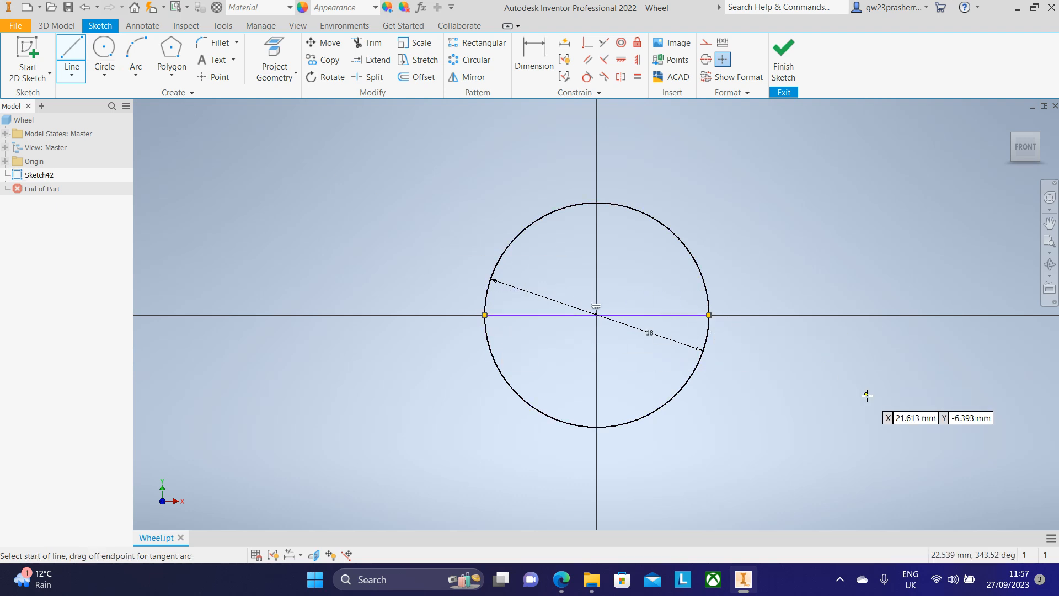
left_click(369, 46)
left_click(677, 420)
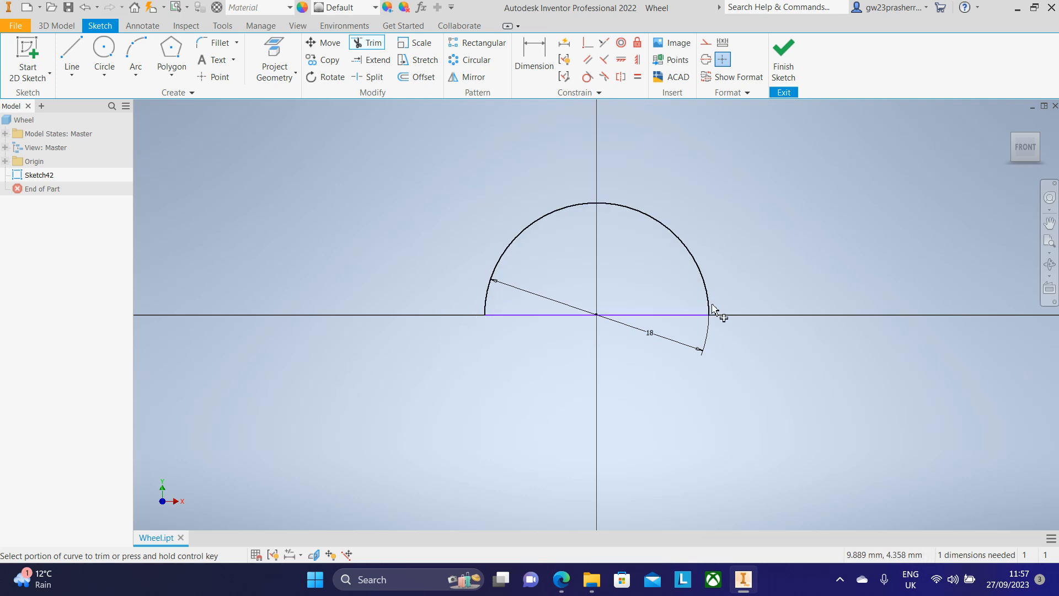
left_click(787, 65)
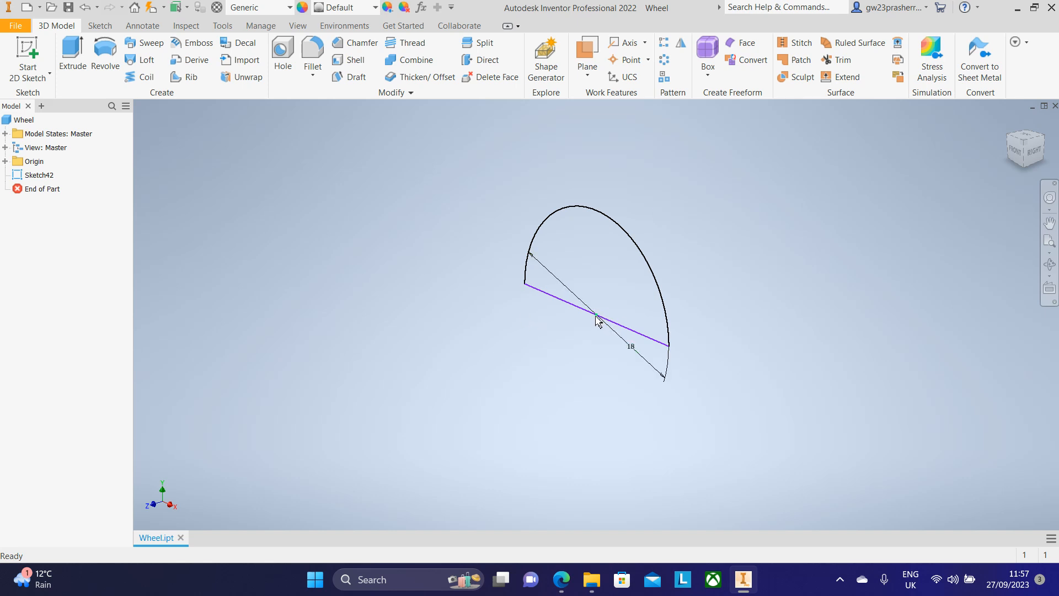
Step: Make the origin's YZ plane visible in the model
left_click(5, 161)
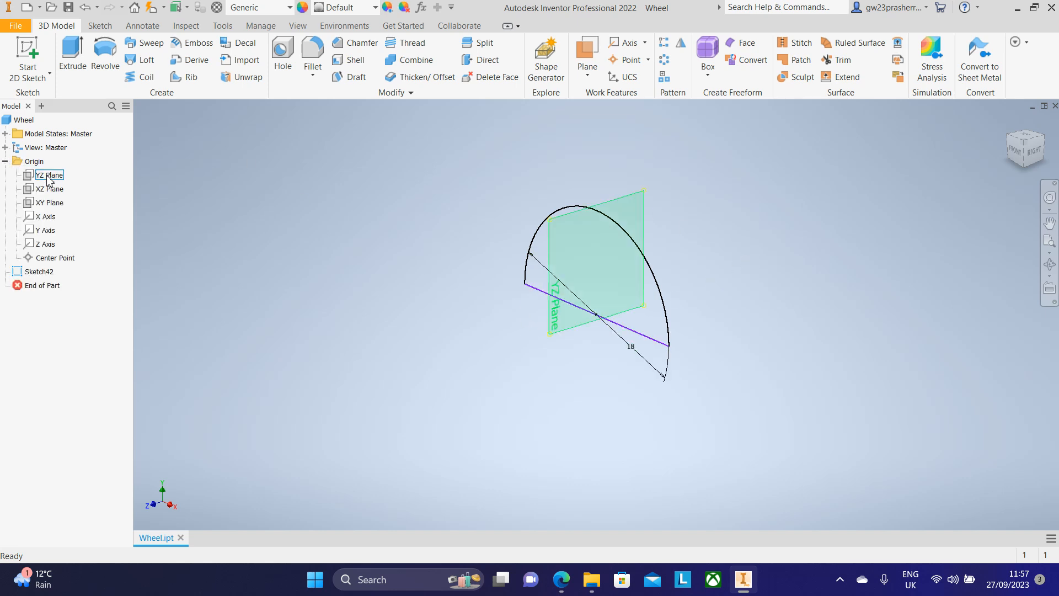
left_click(52, 177)
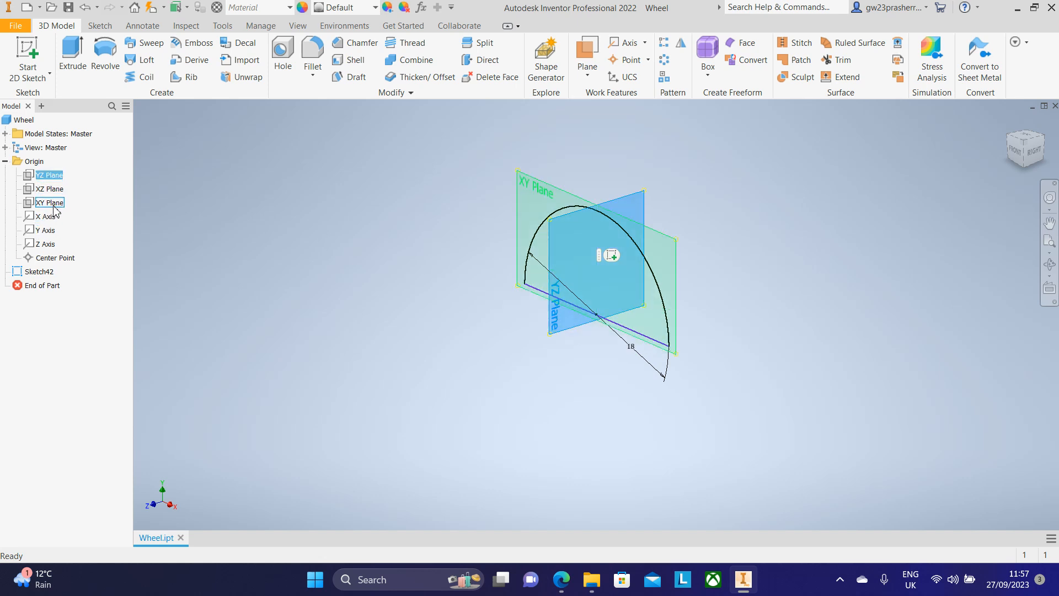
right_click(52, 177)
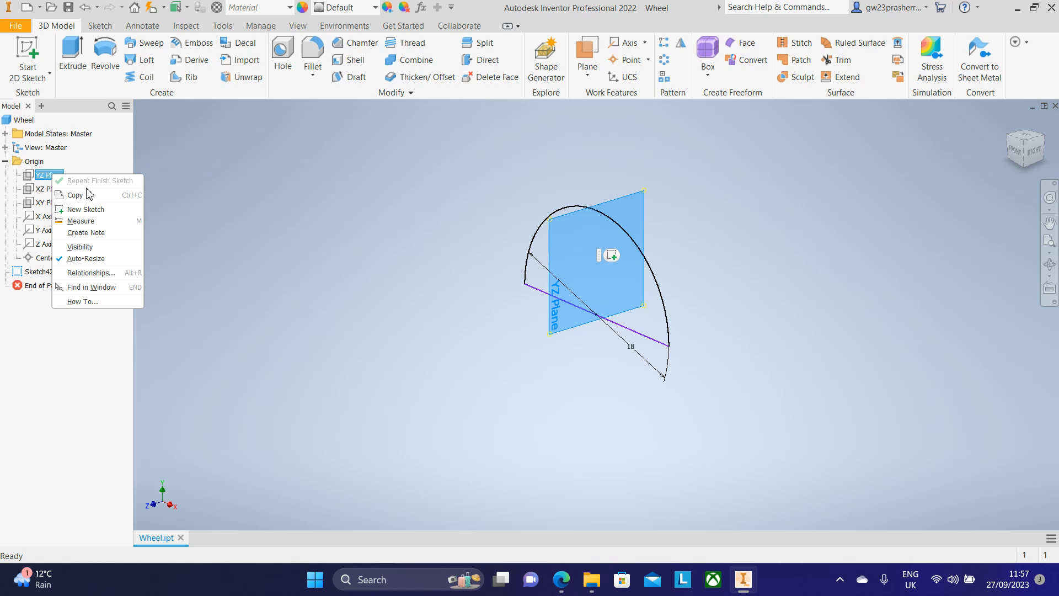
left_click(80, 247)
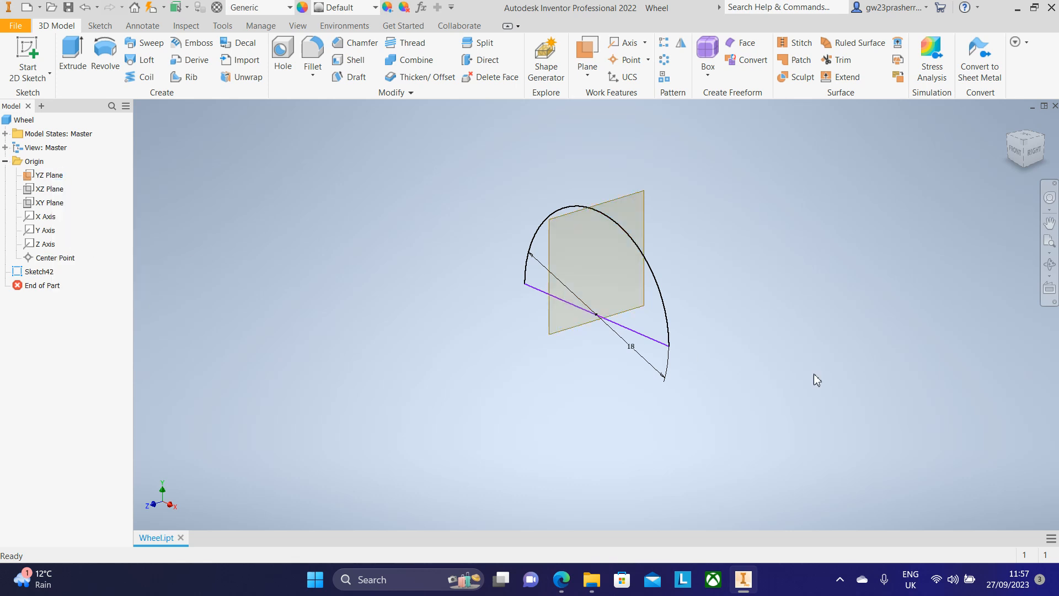
Step: Start a 2D sketch on the YZ plane, perpendicular to the semicircular profile, viewed square from the left side
left_click(1019, 159)
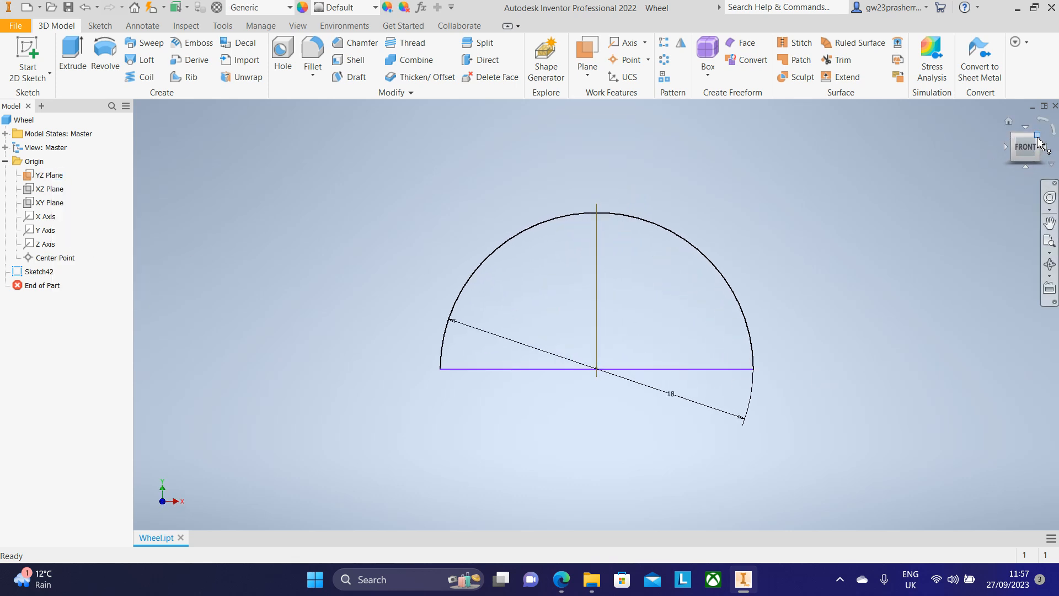
left_click(1037, 137)
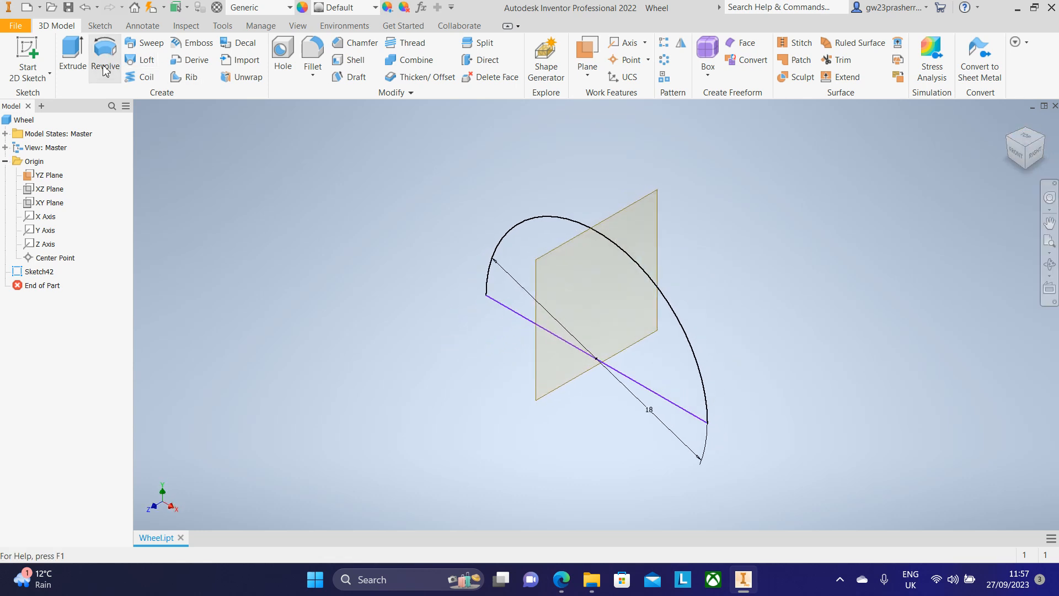
left_click(1008, 142)
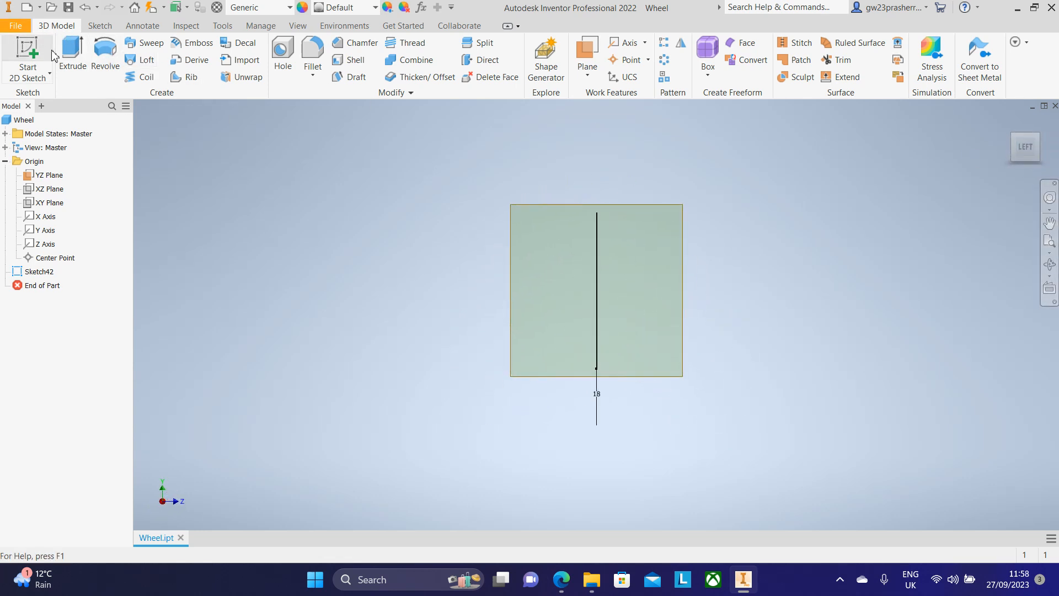
left_click(31, 47)
left_click(593, 216)
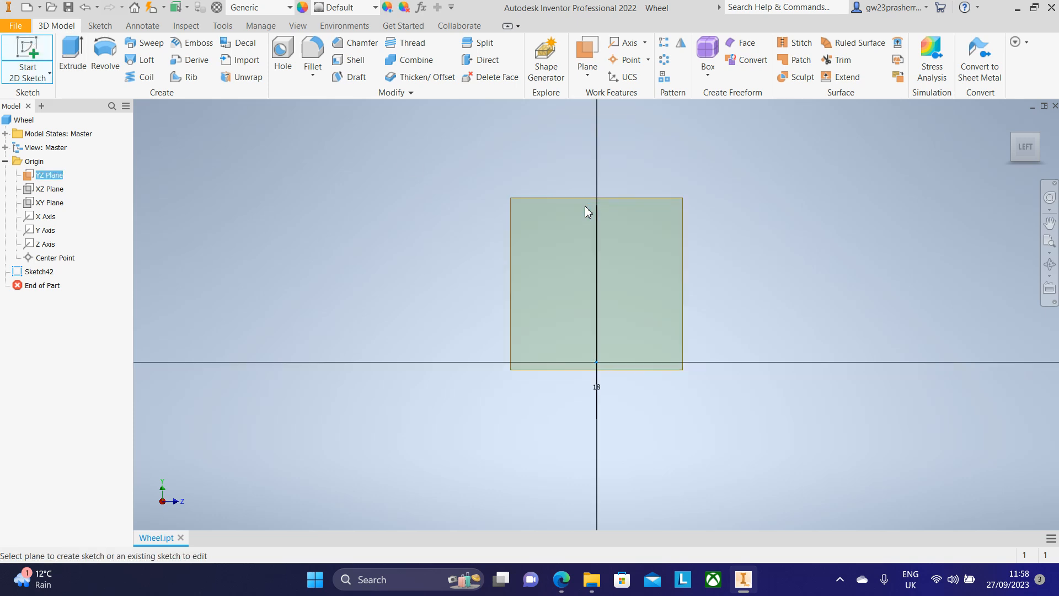
left_click(651, 287)
middle_click_drag(676, 352, 813, 393)
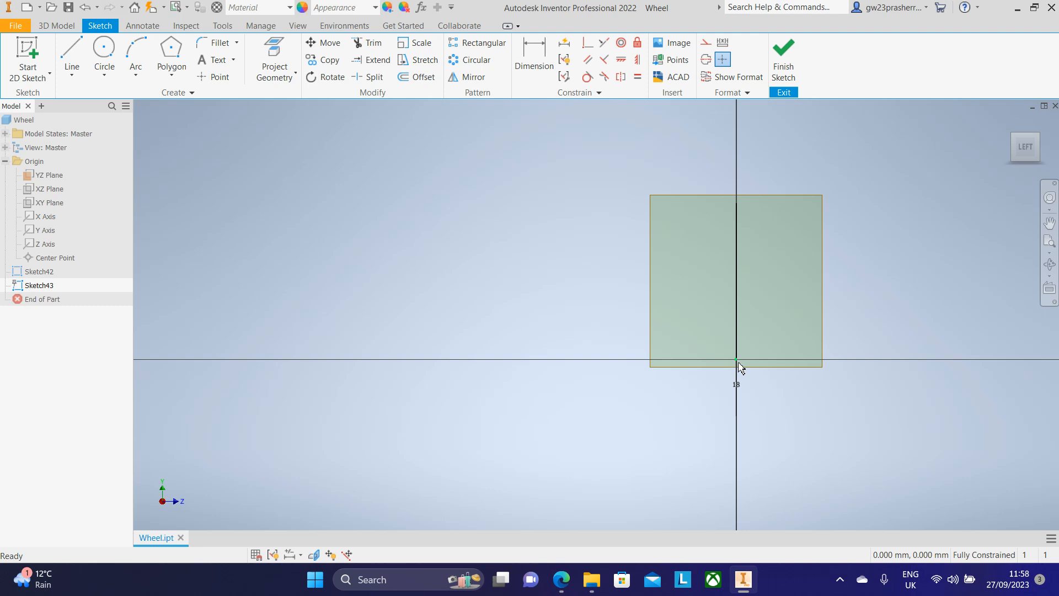
mouse_move(1025, 147)
left_mouse_down()
mouse_move(1037, 148)
mouse_move(1026, 148)
left_mouse_up()
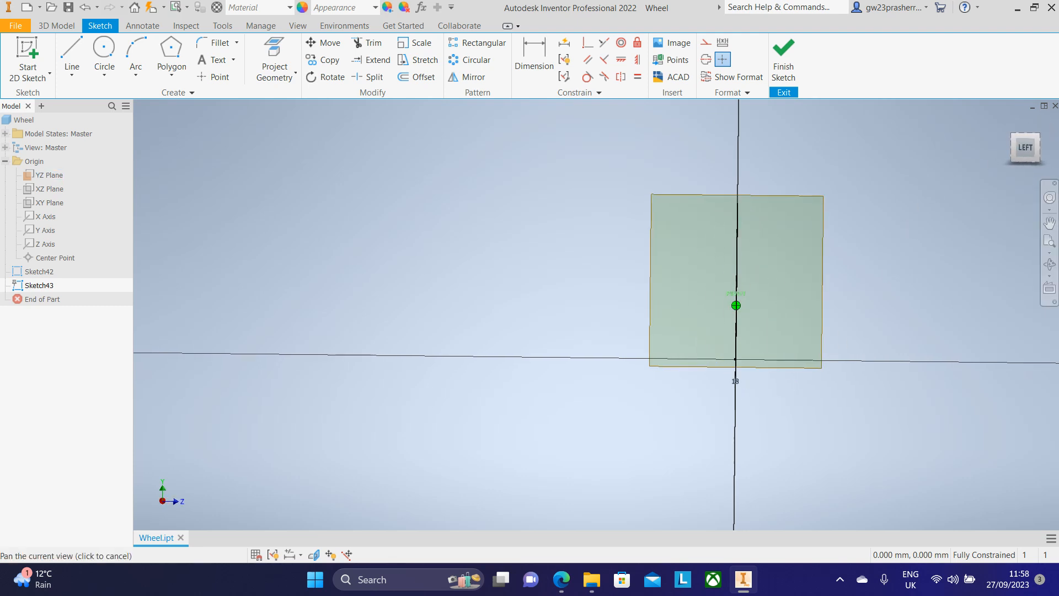
left_click(1027, 149)
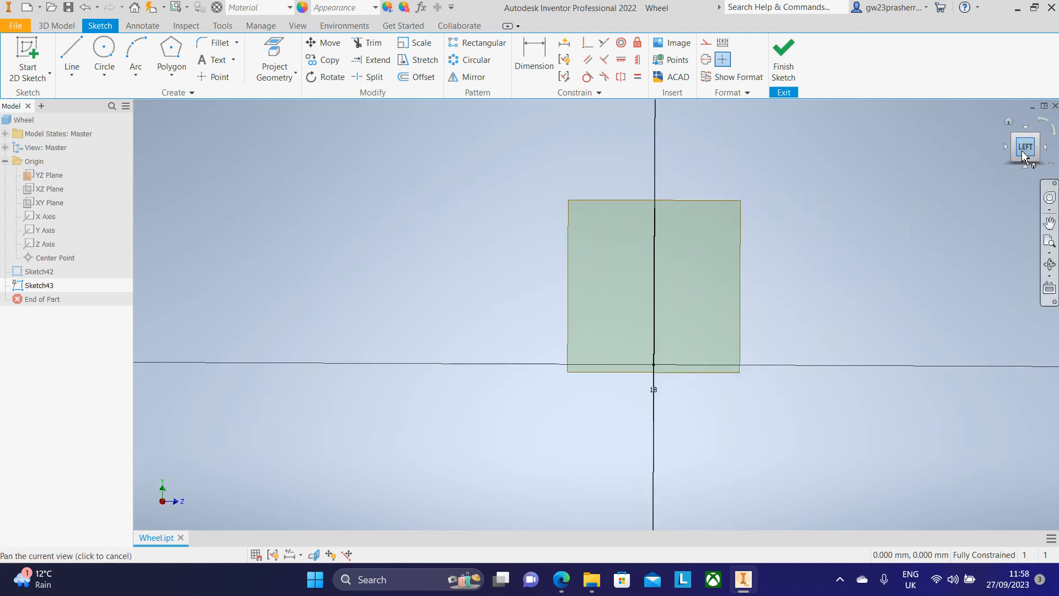
Step: Draw a 35 mm horizontal line from the sketch origin in the negative Z direction
left_click(70, 52)
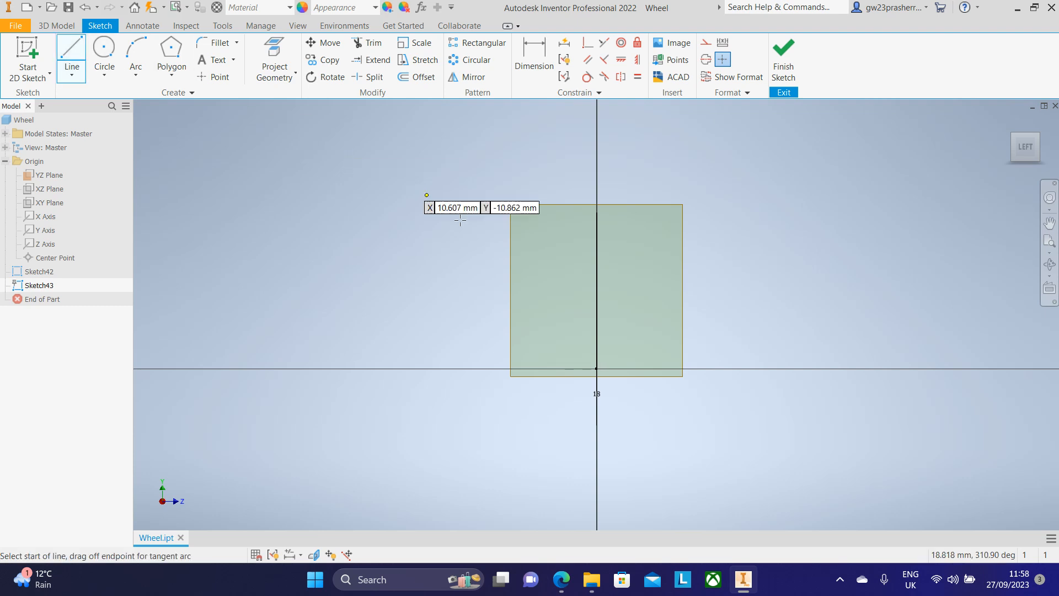
left_click(597, 368)
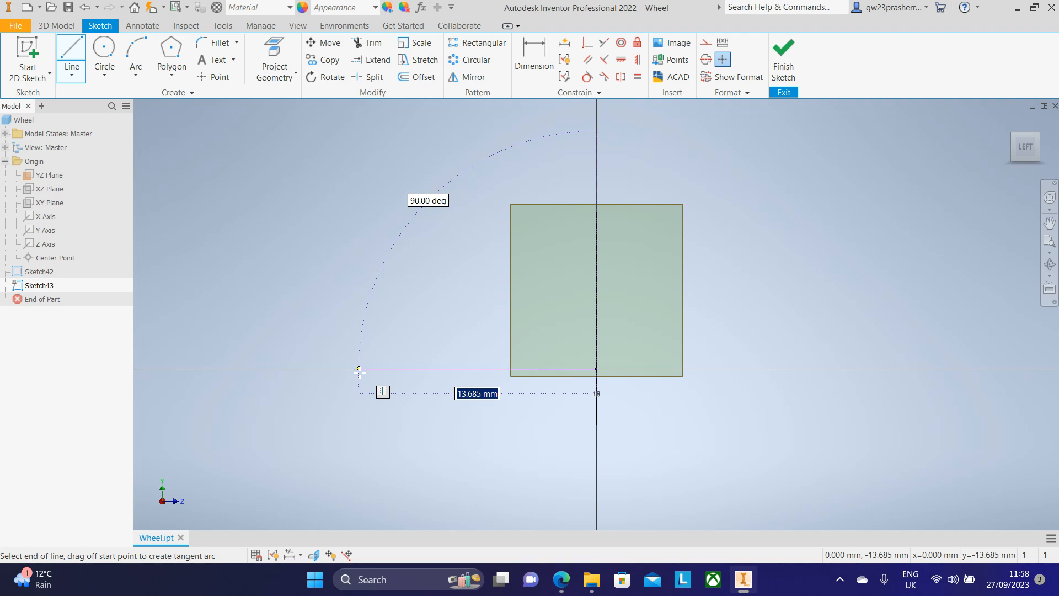
type("35")
key("Return")
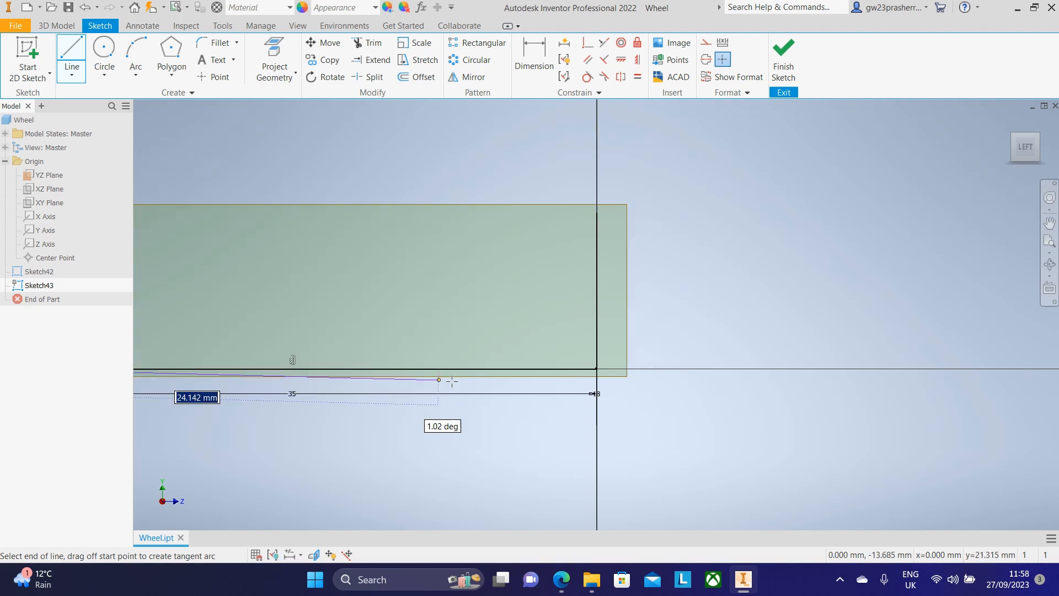
scroll(452, 381, "down", 4)
mouse_move(446, 384)
middle_mouse_down()
mouse_move(601, 365)
mouse_move(579, 365)
middle_mouse_up()
key("Escape")
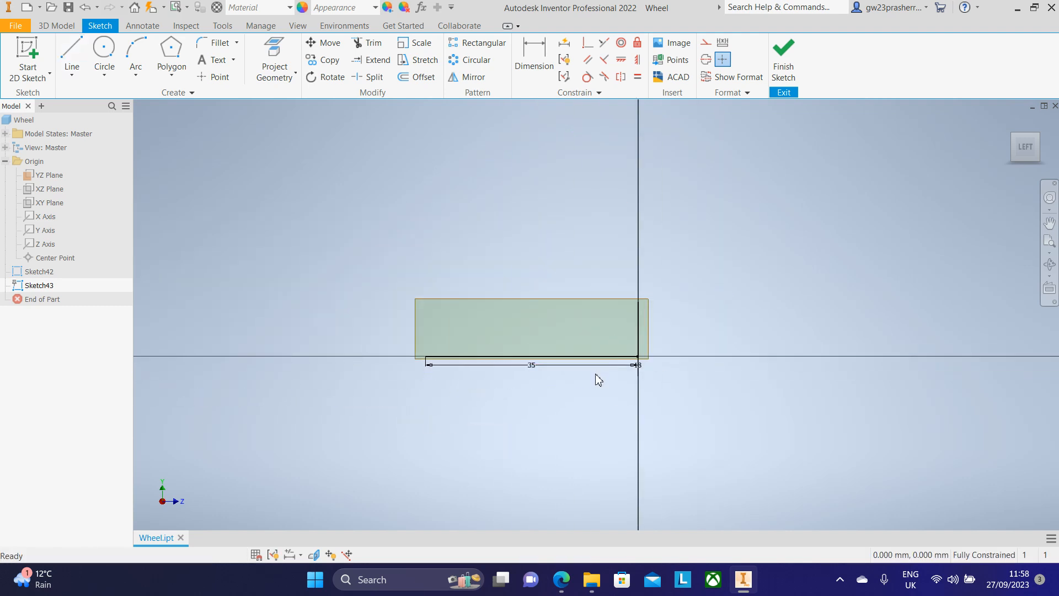
Step: Check the path dimensions in the PDF drawing in Edge, and extend the 35 mm line from its outer end with a collinear 25 mm line
left_click(561, 579)
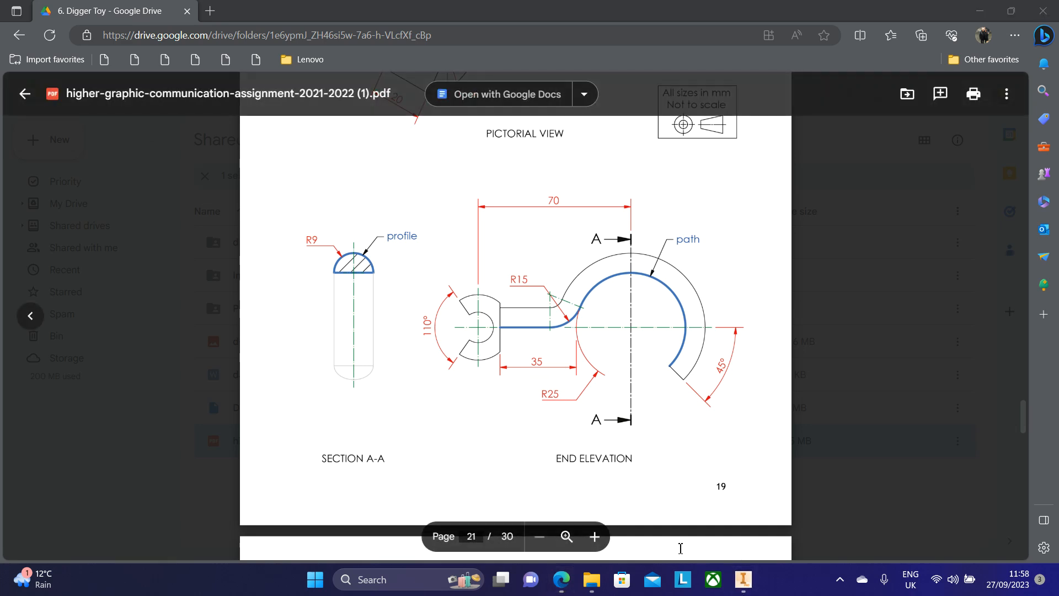
left_click(743, 579)
left_click(76, 52)
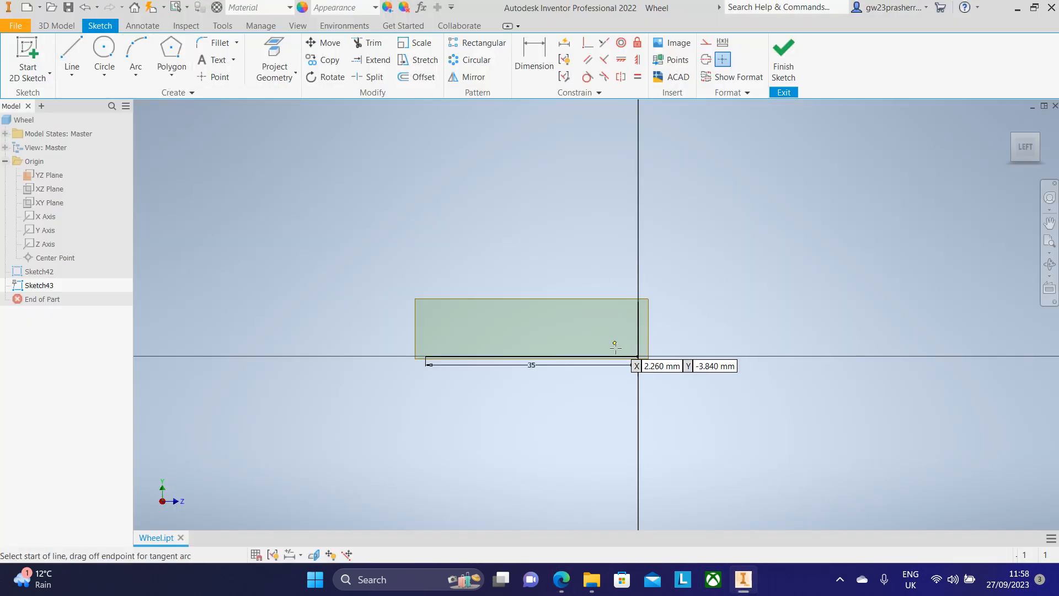
left_click(426, 355)
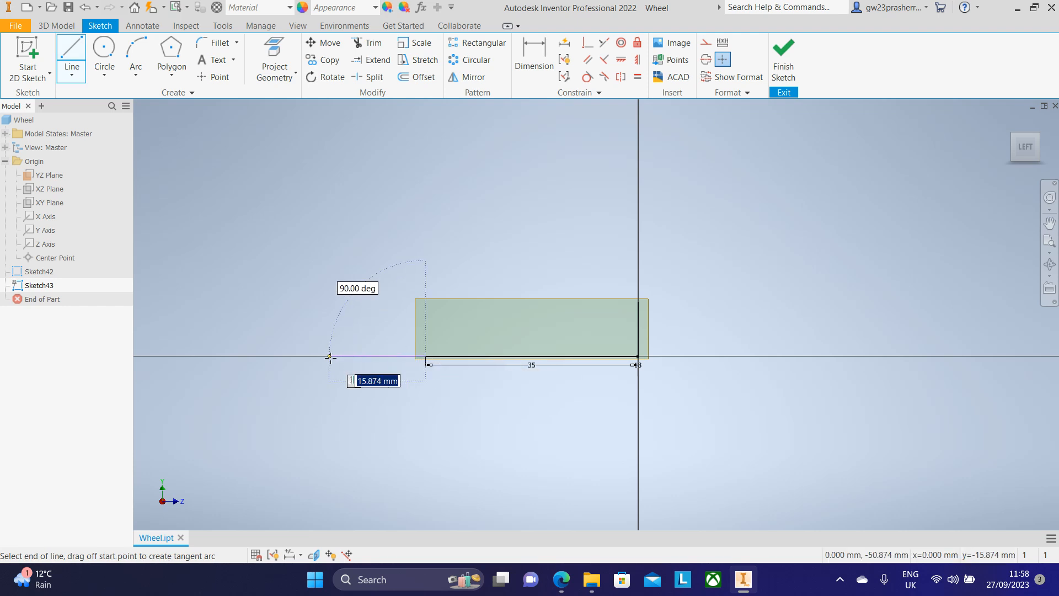
type("2")
key("Return")
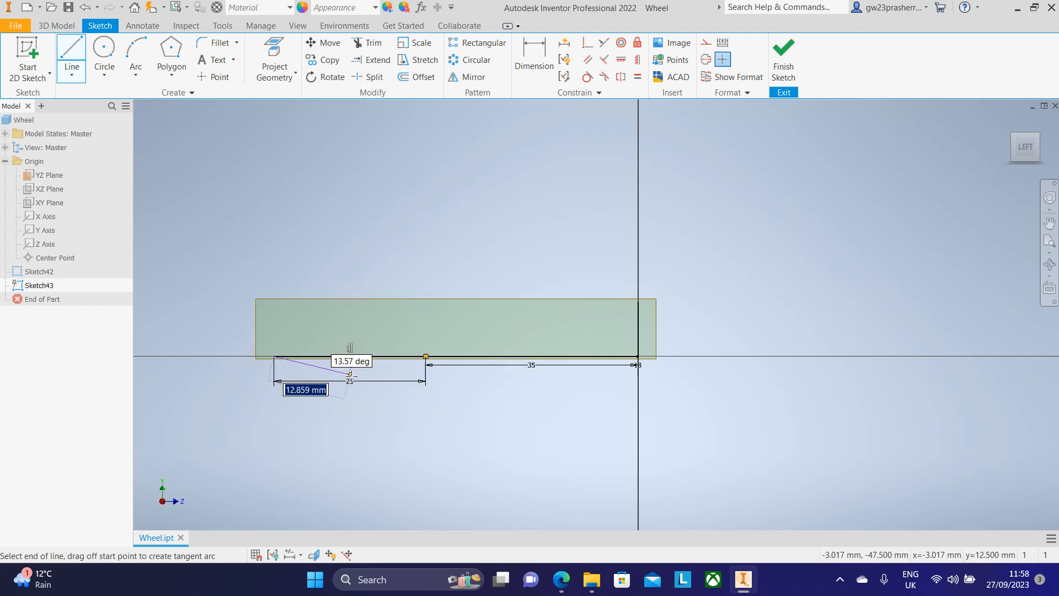
Step: Draw a circle centred on the 25 mm line's outer end, passing through its junction with the 35 mm line
middle_click_drag(350, 378, 538, 366)
left_click(106, 54)
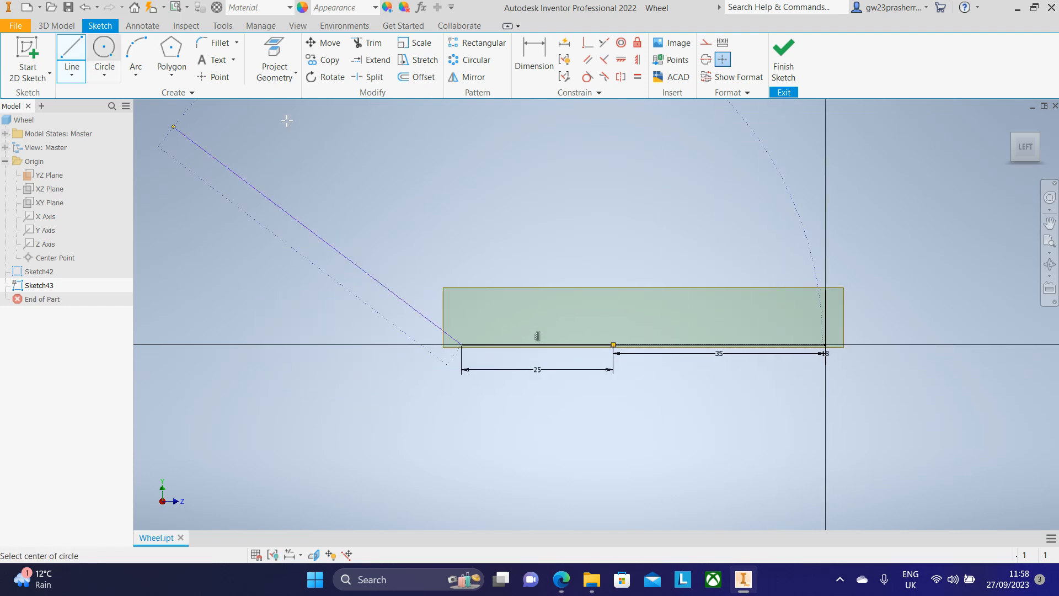
left_click(461, 344)
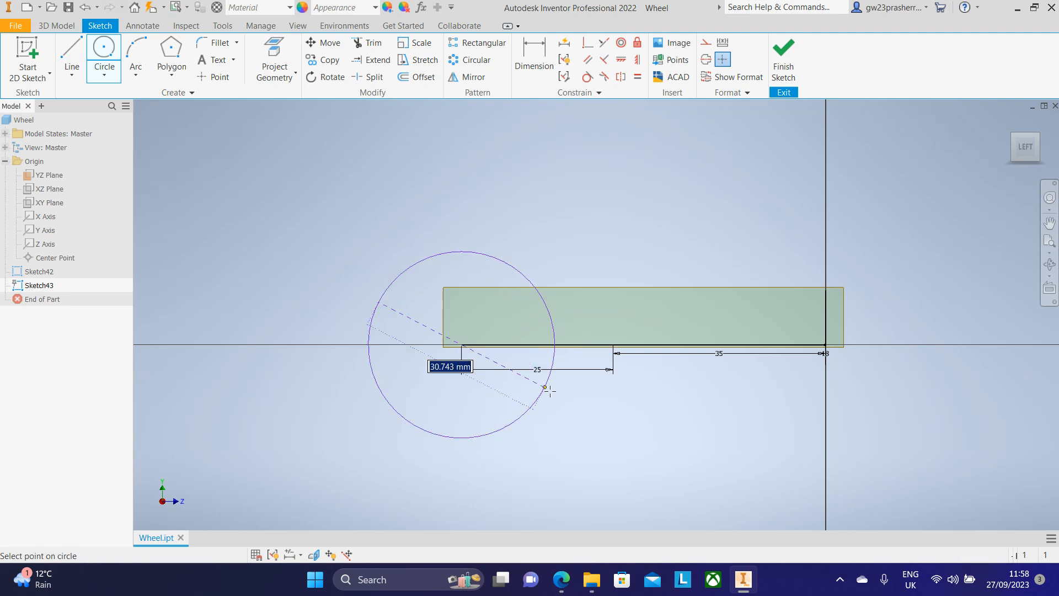
left_click(613, 345)
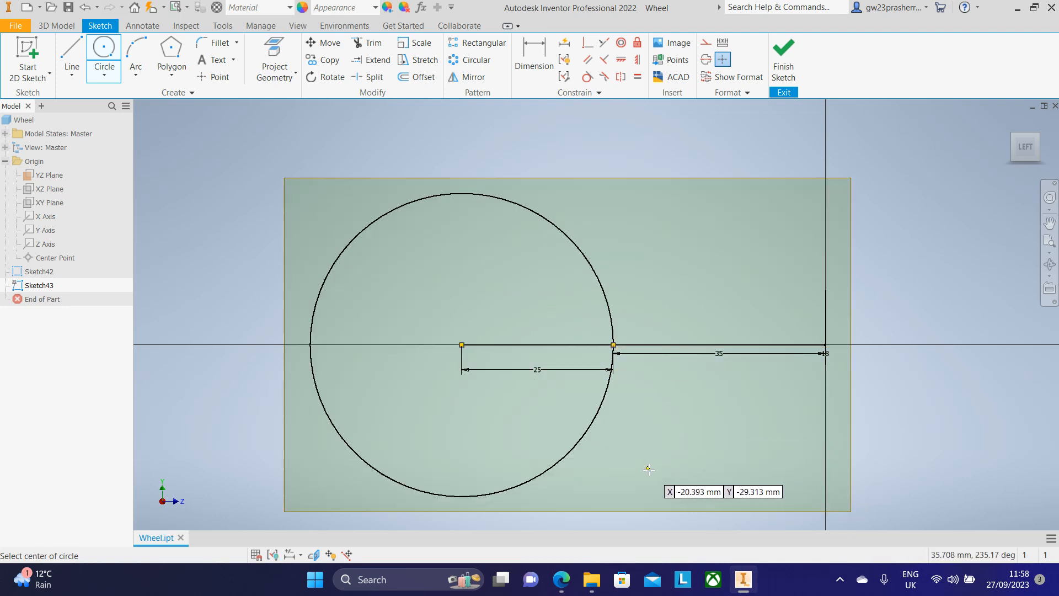
Step: Delete the 25 mm line between the circle's centre and the end of the 35 mm line
key("Escape")
left_click(543, 347)
key("Delete")
scroll(674, 443, "down", 2)
scroll(666, 437, "up", 3)
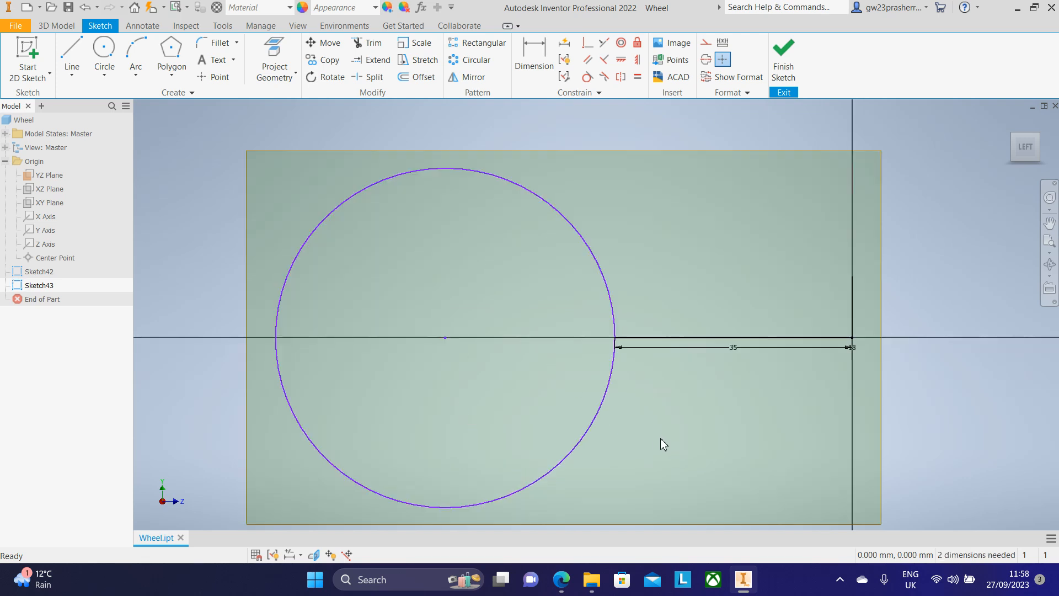
middle_click_drag(661, 439, 737, 385)
Step: Check the hook's end angle in the PDF drawing in Edge, and draw a 25 mm line from the circle's centre at 135 degrees, down to the circle
left_click(561, 579)
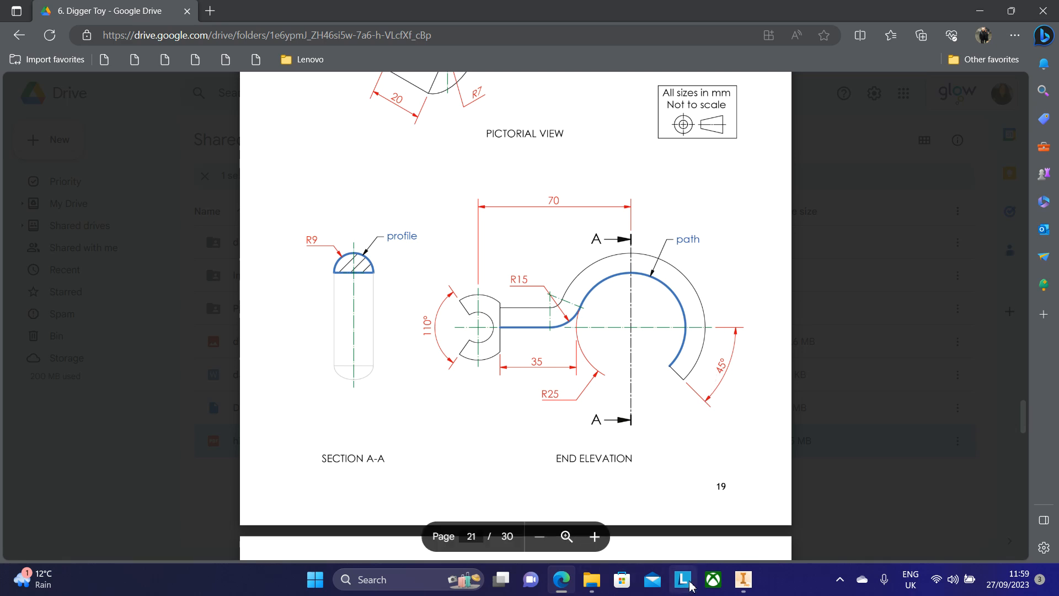
left_click(743, 579)
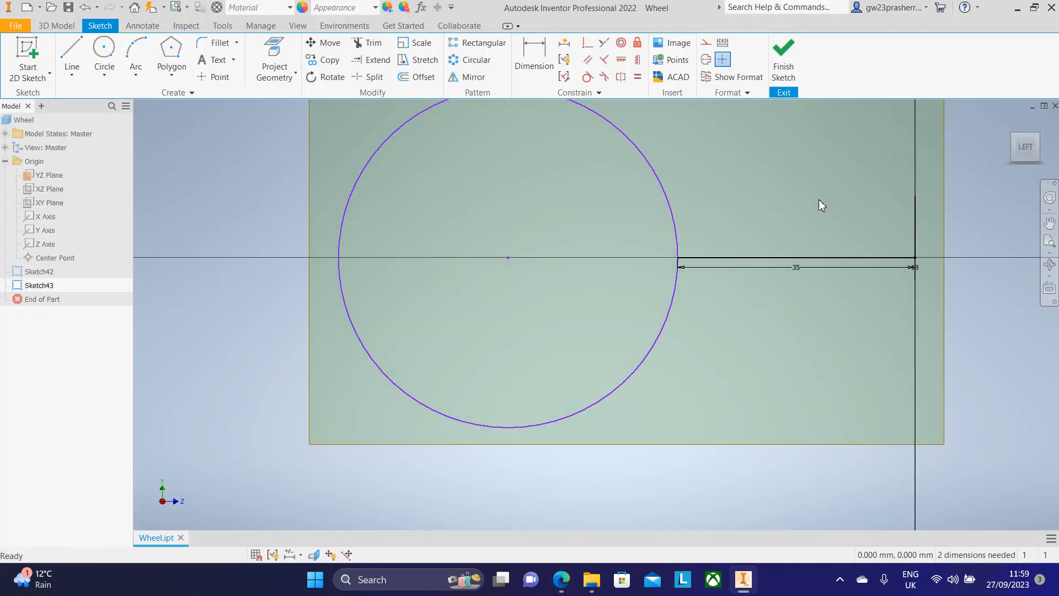
scroll(886, 246, "up", 3)
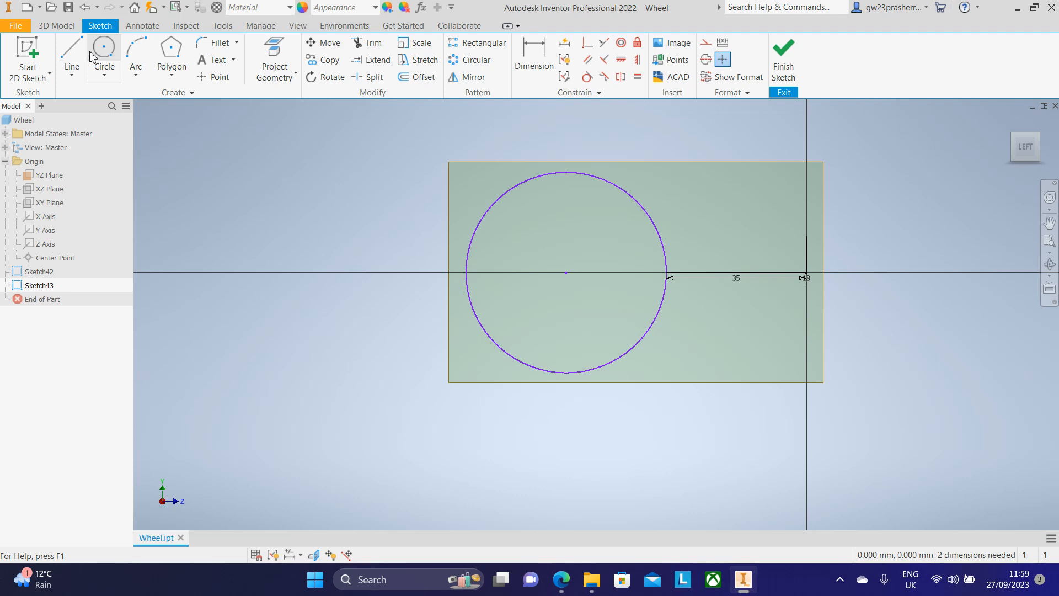
left_click(72, 55)
left_click(566, 272)
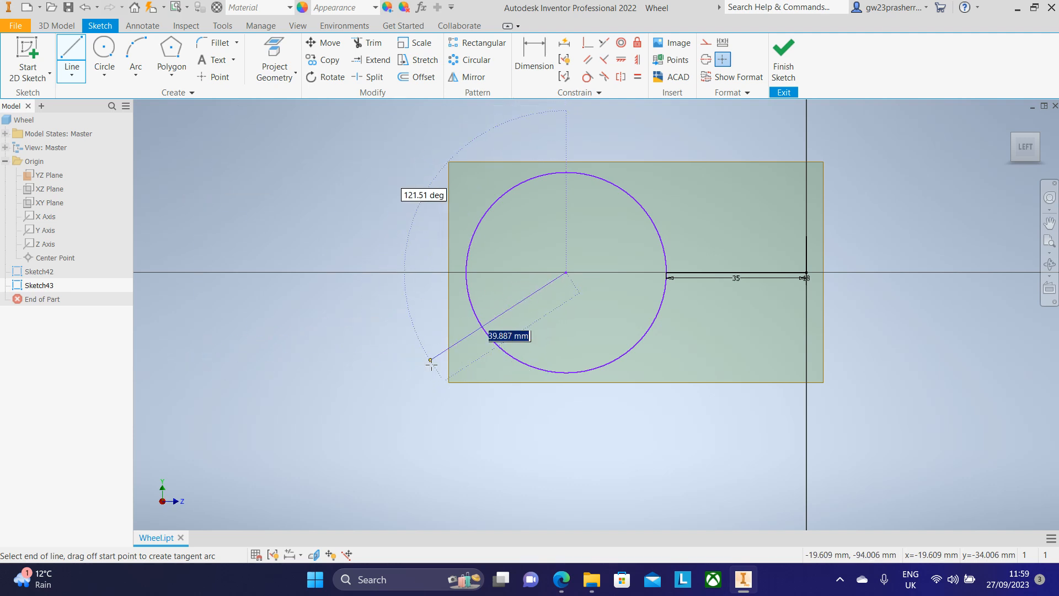
key("Tab")
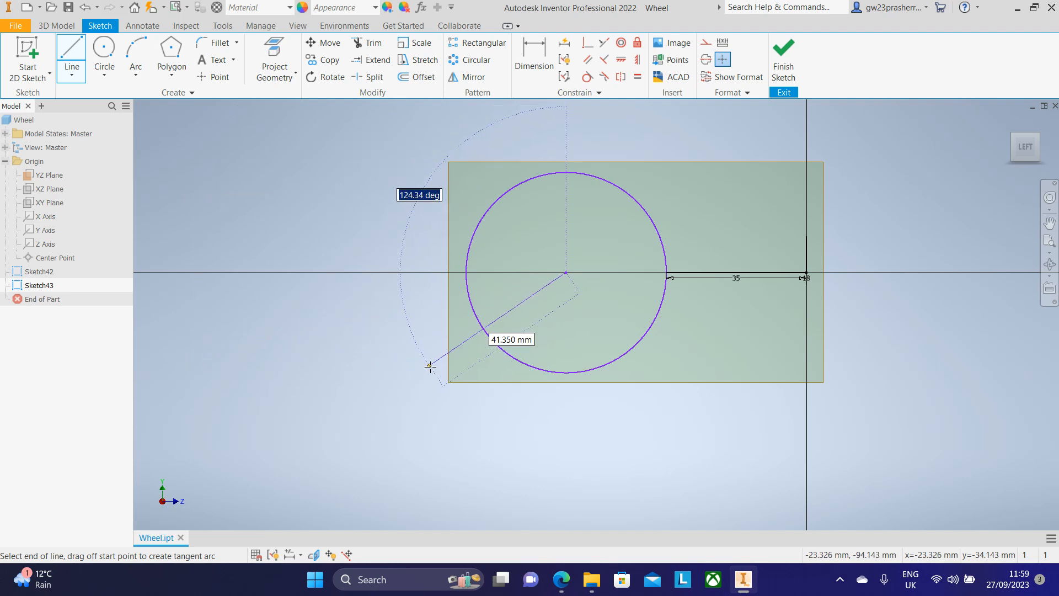
type("135")
key("Tab")
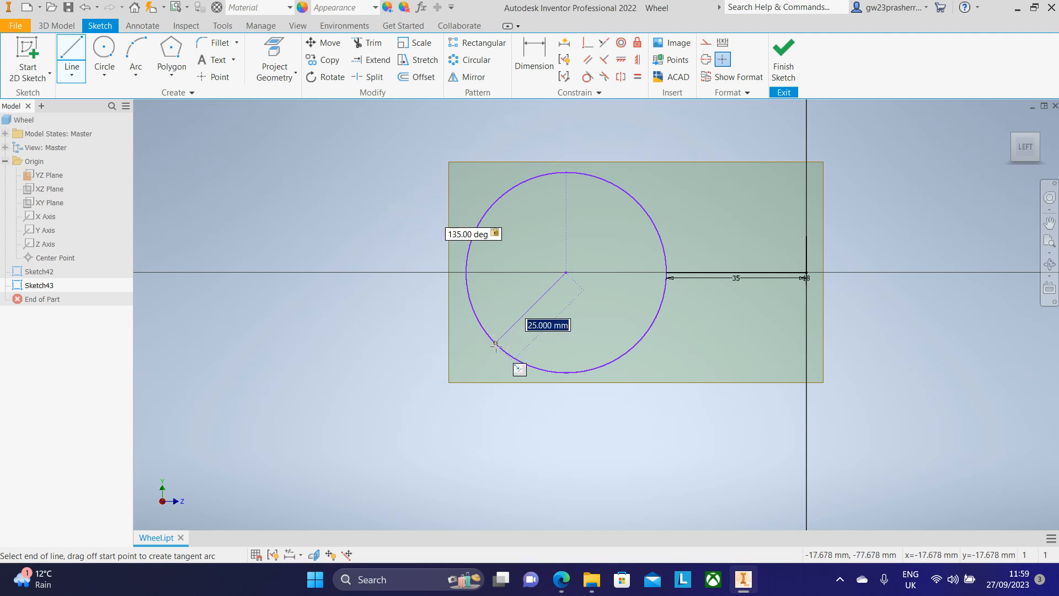
key("Return")
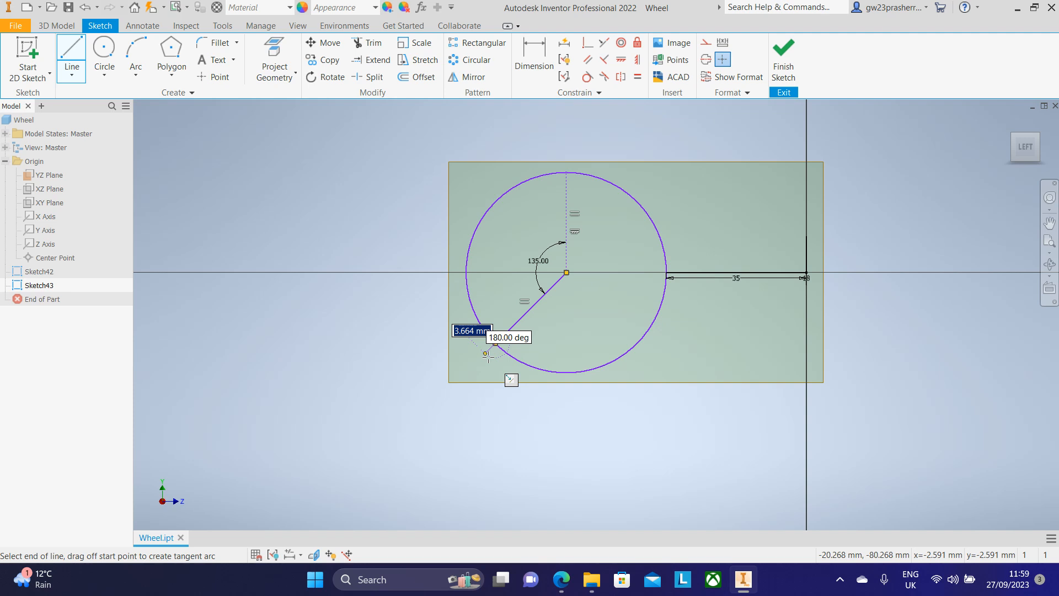
key("Escape")
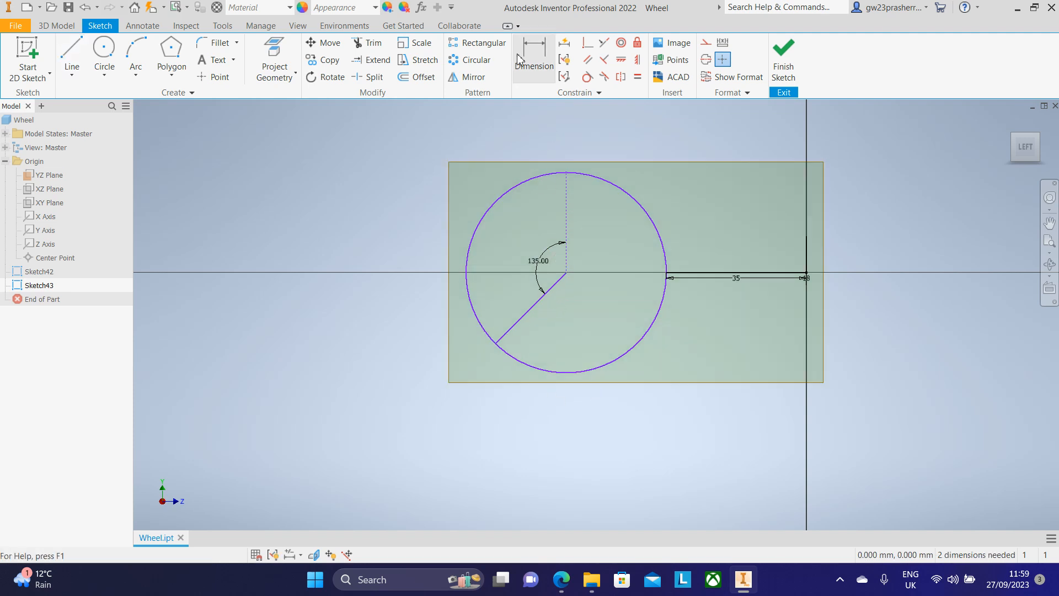
Step: Trim the circle's lower arc between the angled line and the 35 mm line, and delete the angled line
left_click(368, 43)
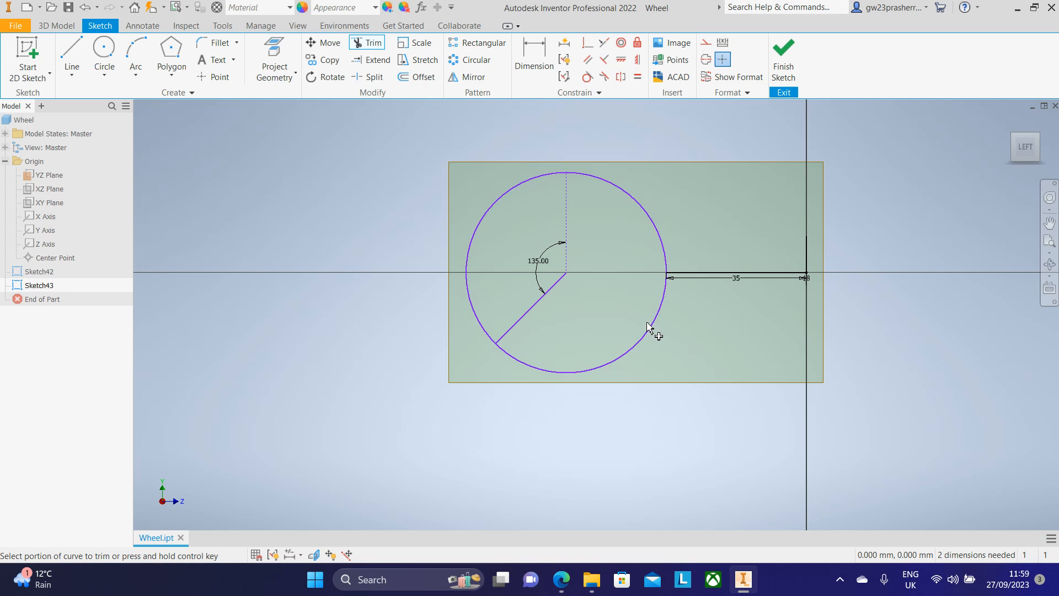
left_click(656, 330)
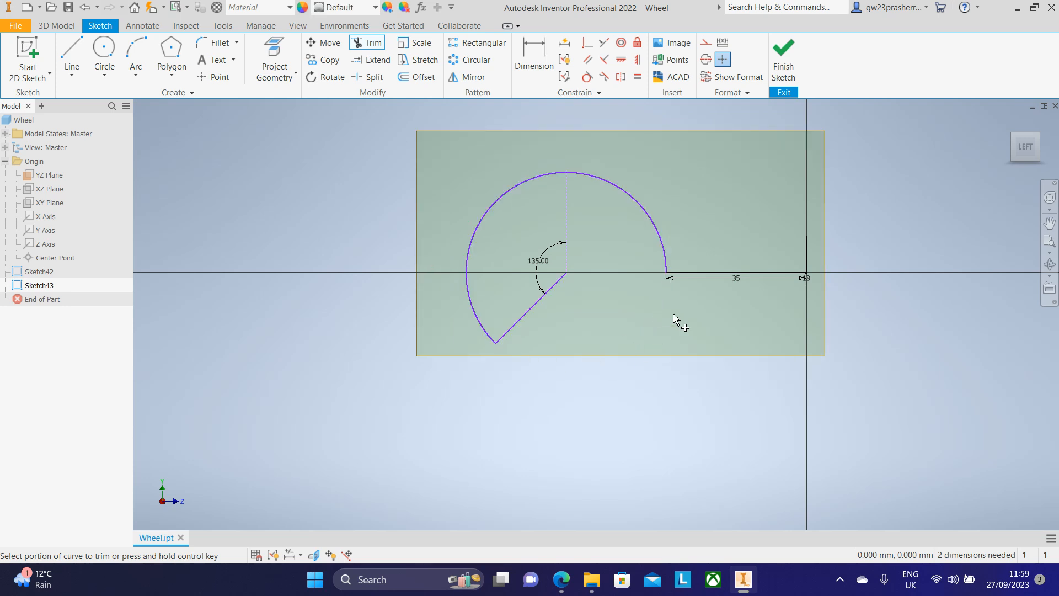
key("Escape")
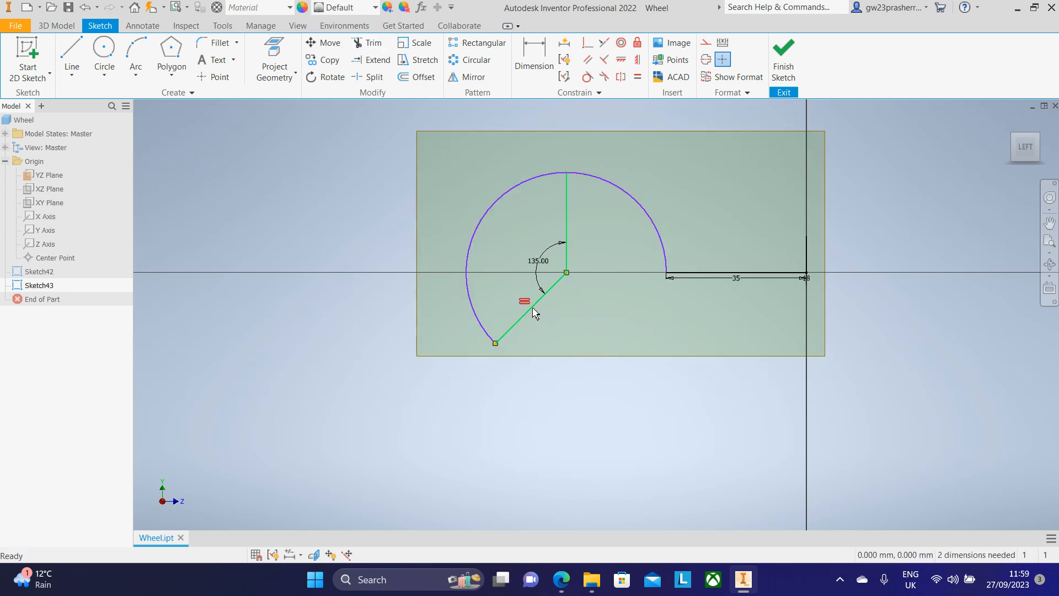
key("Delete")
Step: Check the bend radius in the PDF drawing in Edge, and fillet the hook arc and the 35 mm line with a 15 mm radius
left_click(560, 579)
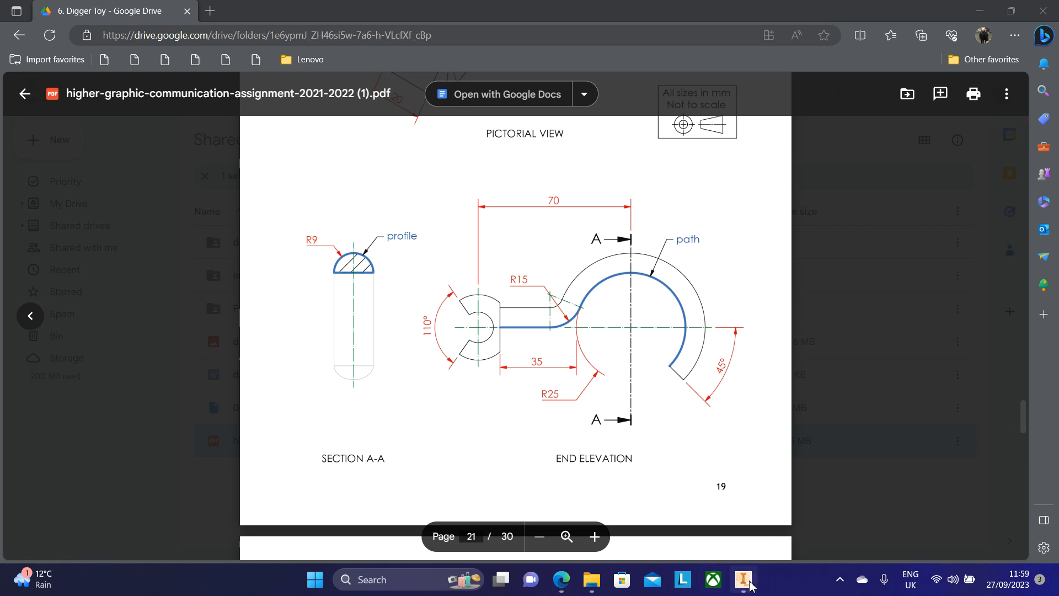
left_click(743, 579)
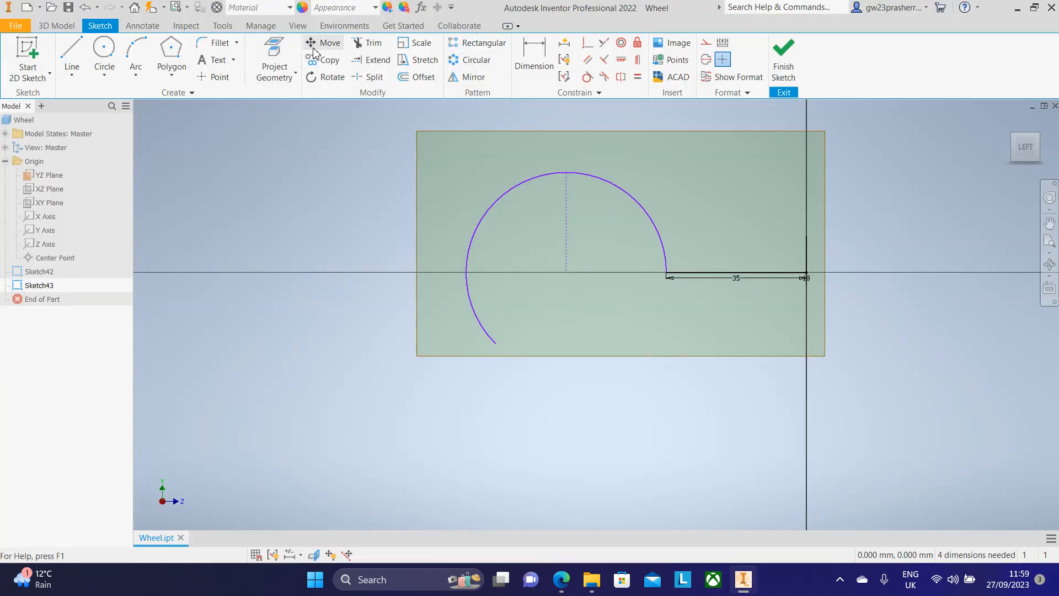
left_click(221, 44)
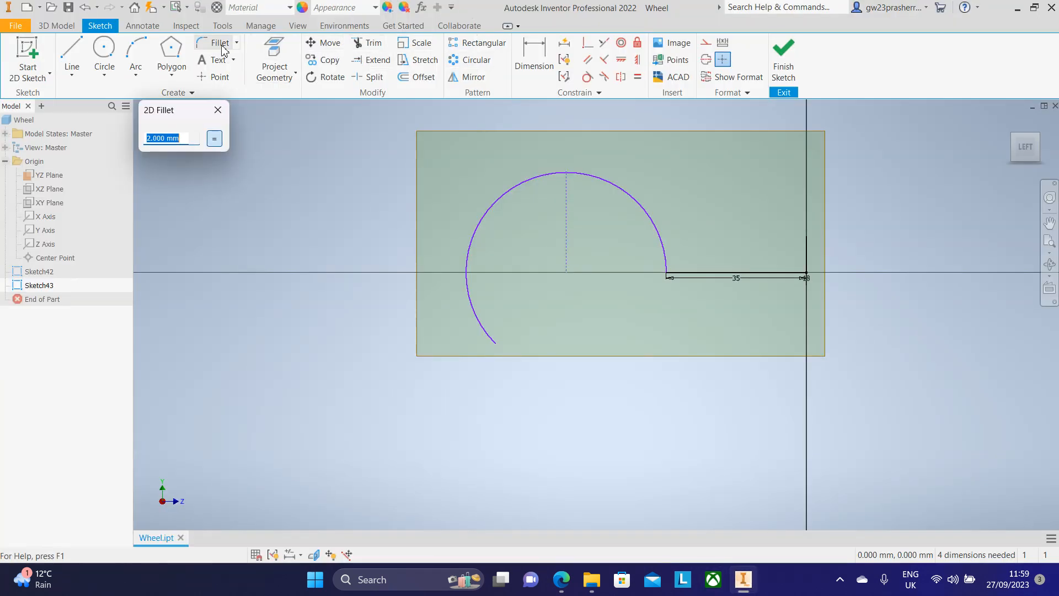
type("15")
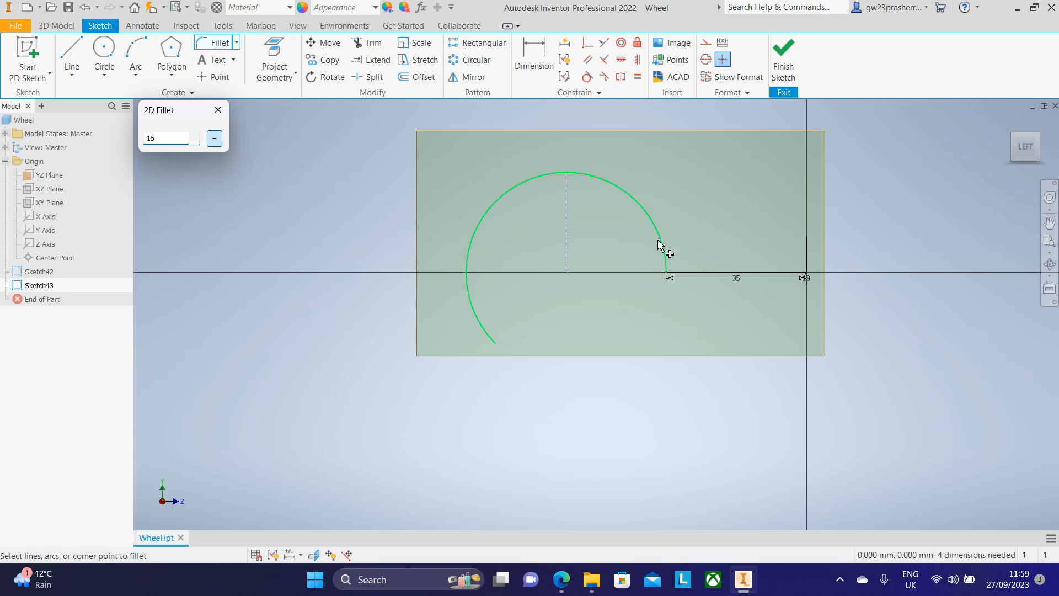
left_click(661, 244)
left_click(712, 274)
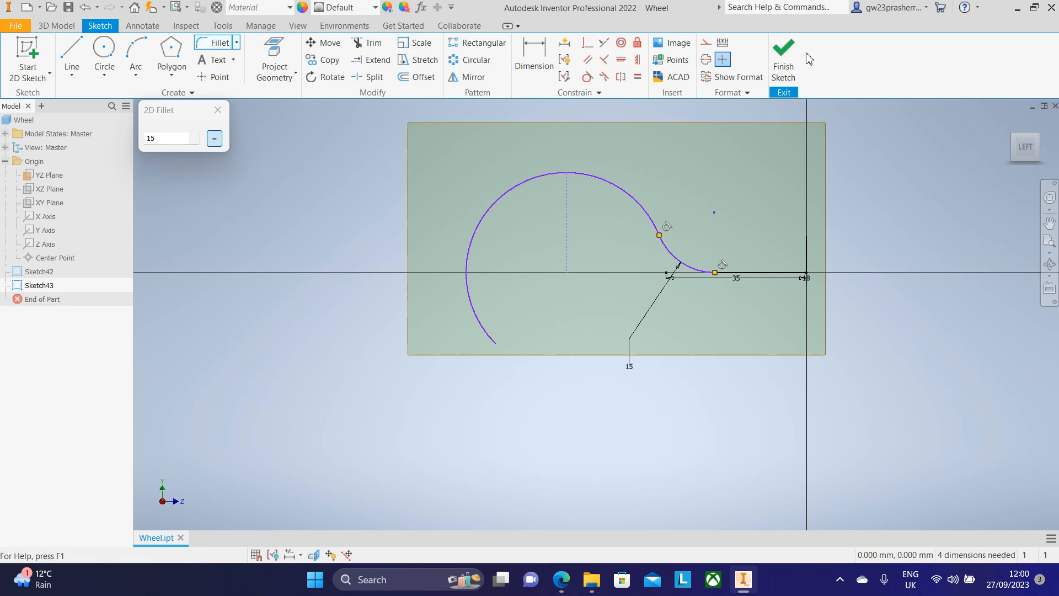
Step: Finish the path sketch and sweep the semicircular profile along the hook-shaped path with 0 deg taper and twist
left_click(783, 59)
left_click(1034, 134)
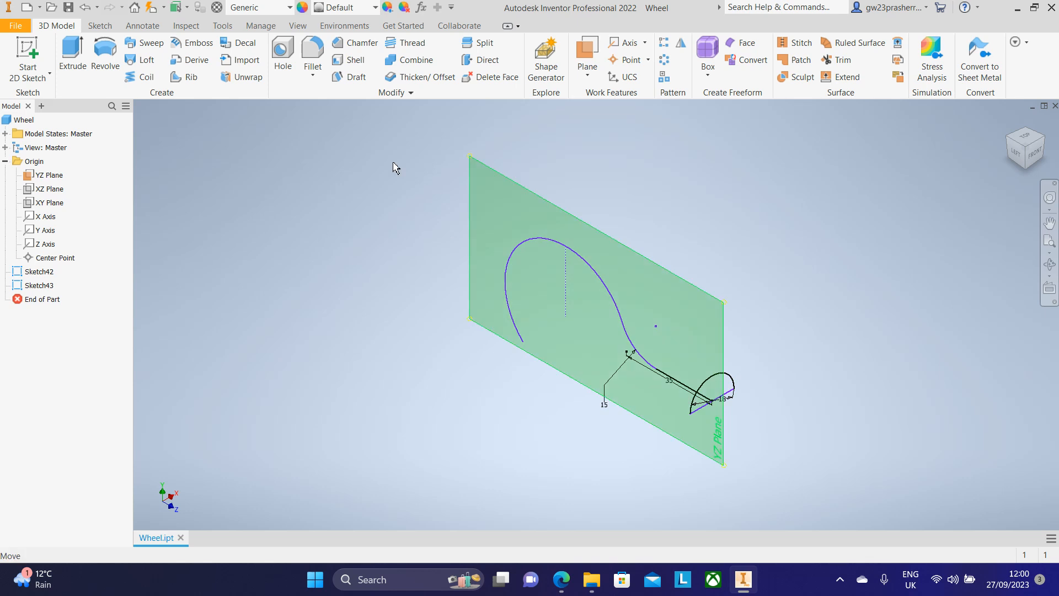
left_click(144, 43)
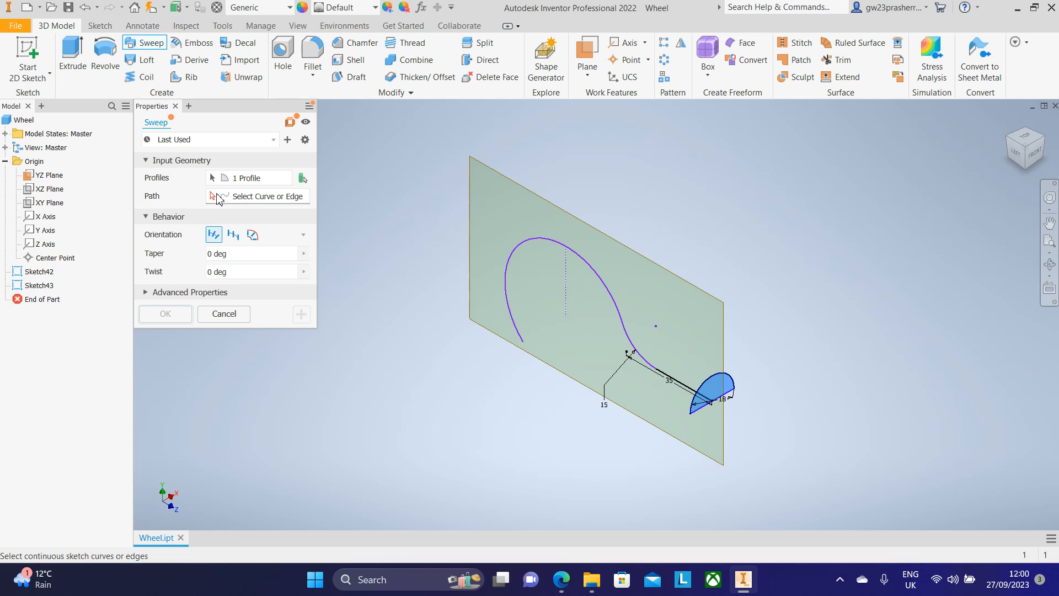
left_click(631, 348)
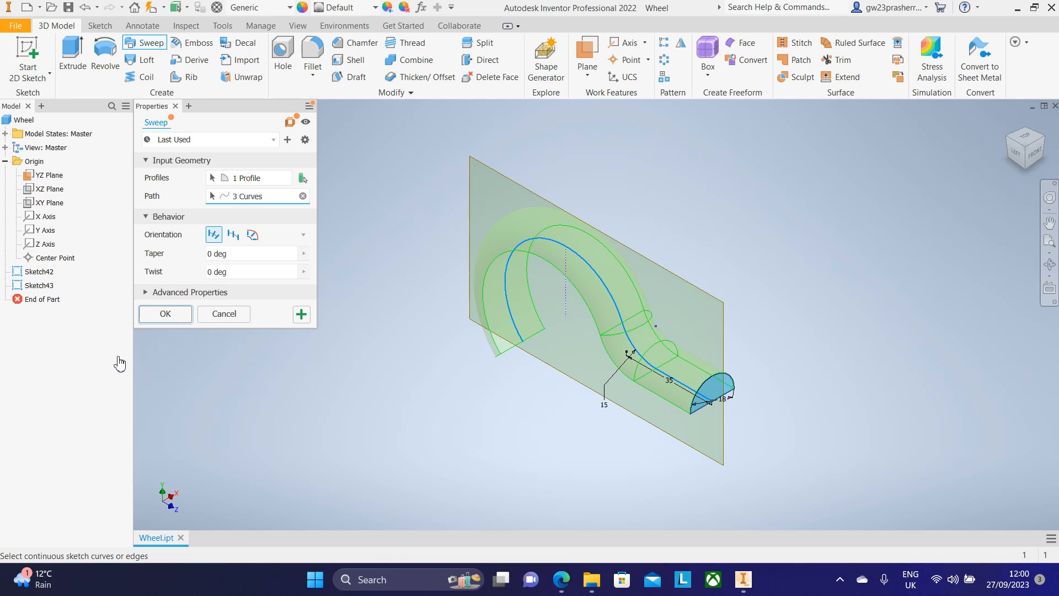
left_click(160, 317)
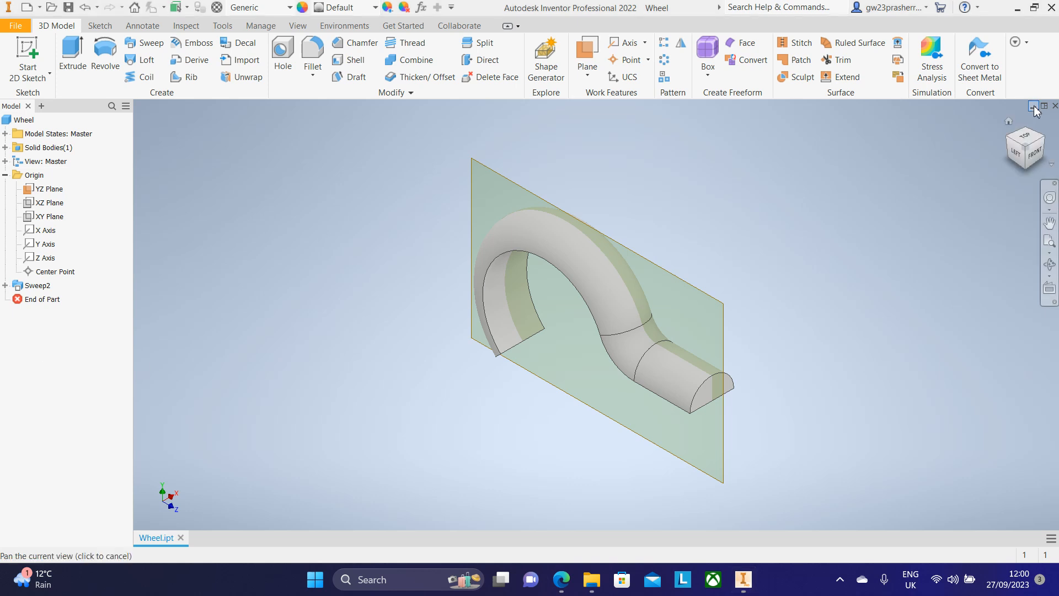
Step: Start a new 2D sketch on the YZ plane through the swept hook, viewed square from its left side
left_click(1038, 153)
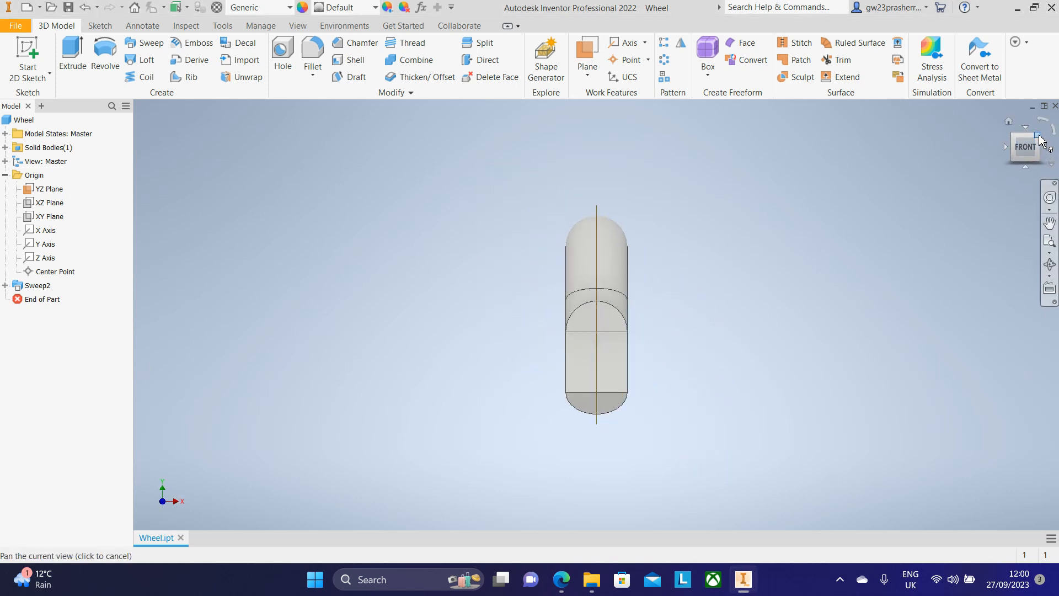
left_click(1041, 136)
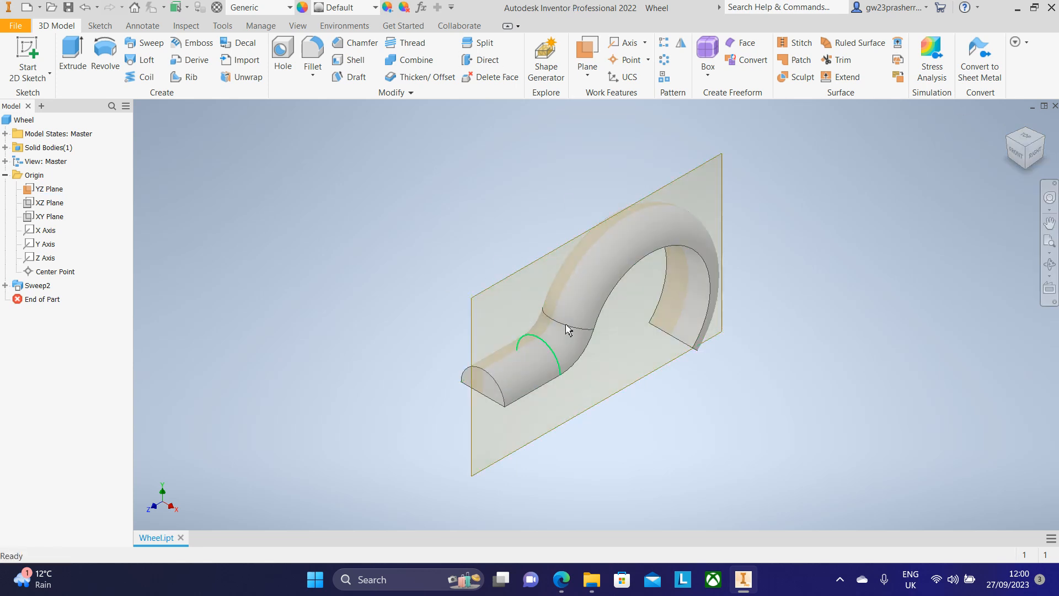
left_click(28, 58)
left_click(515, 273)
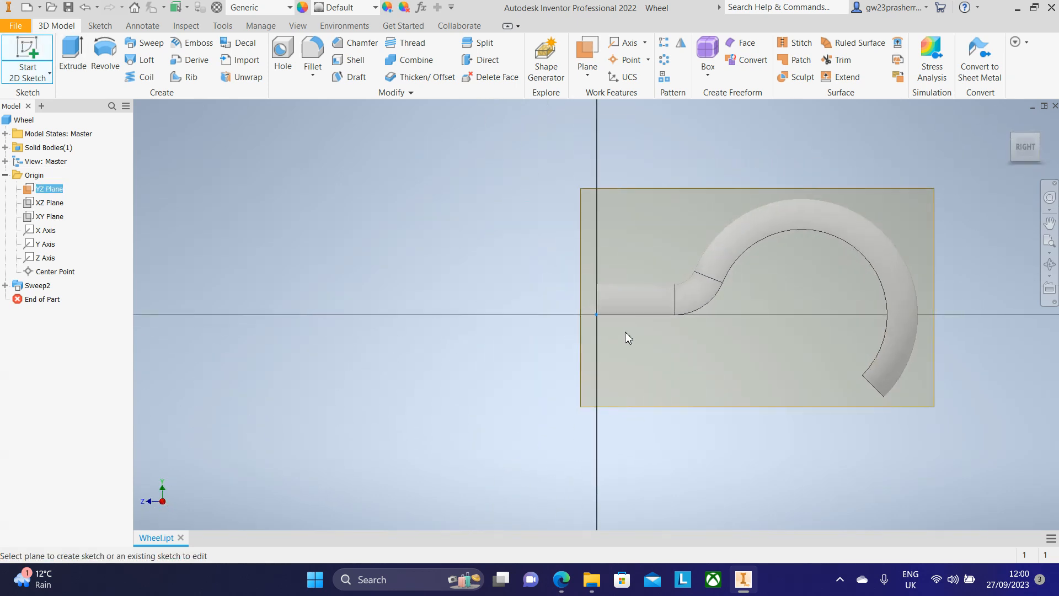
left_click(1005, 146)
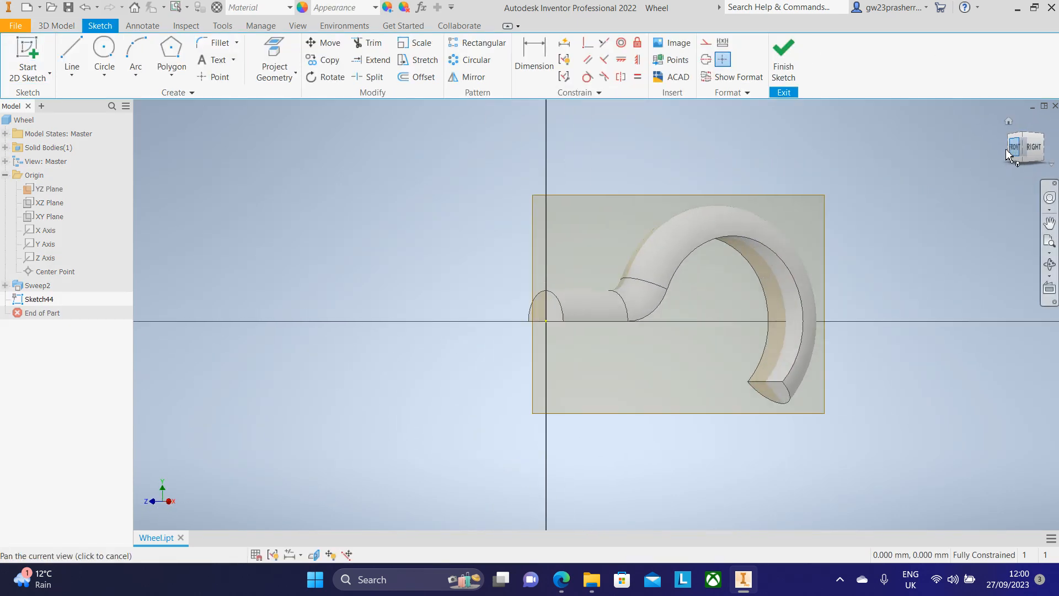
left_click(1003, 155)
scroll(772, 337, "up", 5)
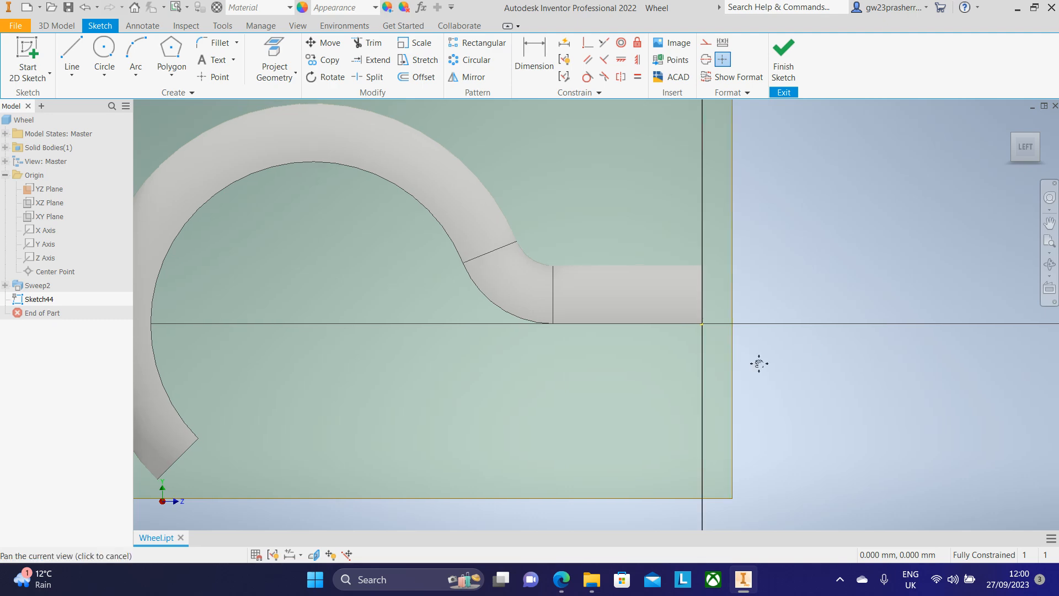
Step: Check the clip end's dimensions in the PDF drawing in Edge, and project the hook's inner arc edge into the new sketch
left_click(562, 581)
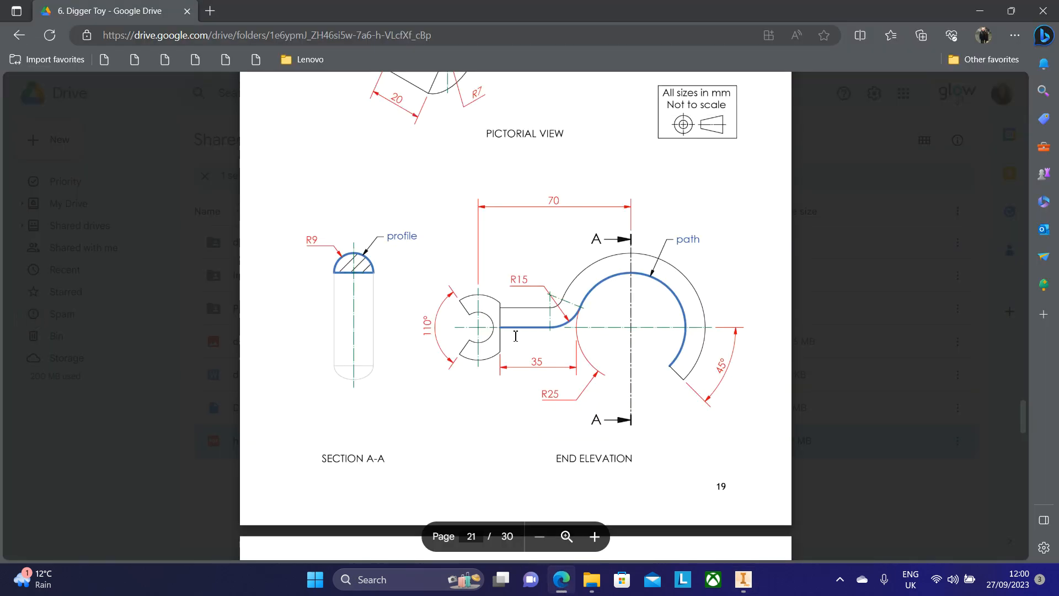
scroll(513, 355, "up", 4)
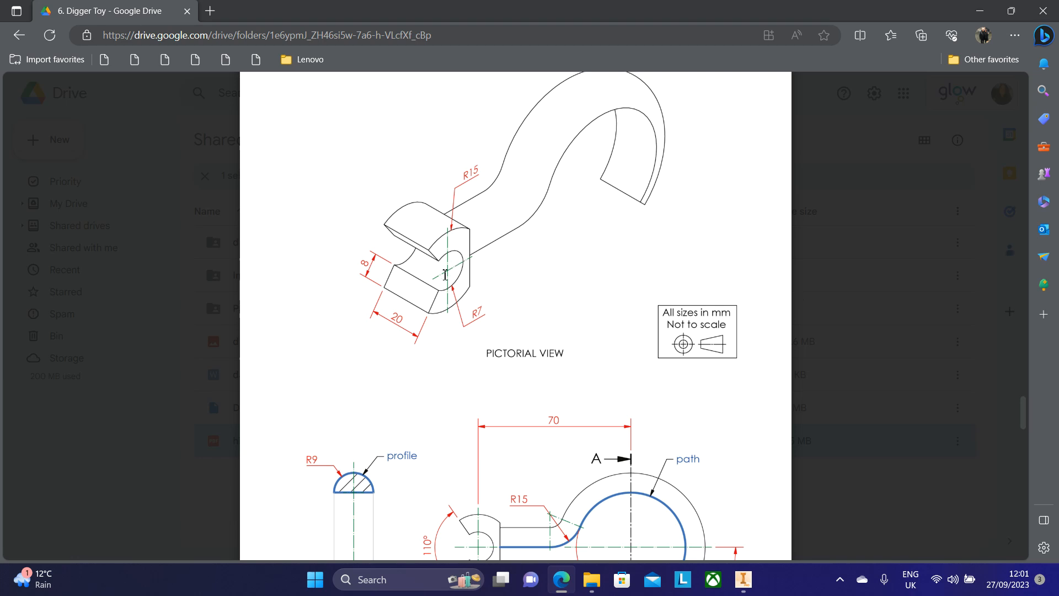
scroll(533, 364, "down", 3)
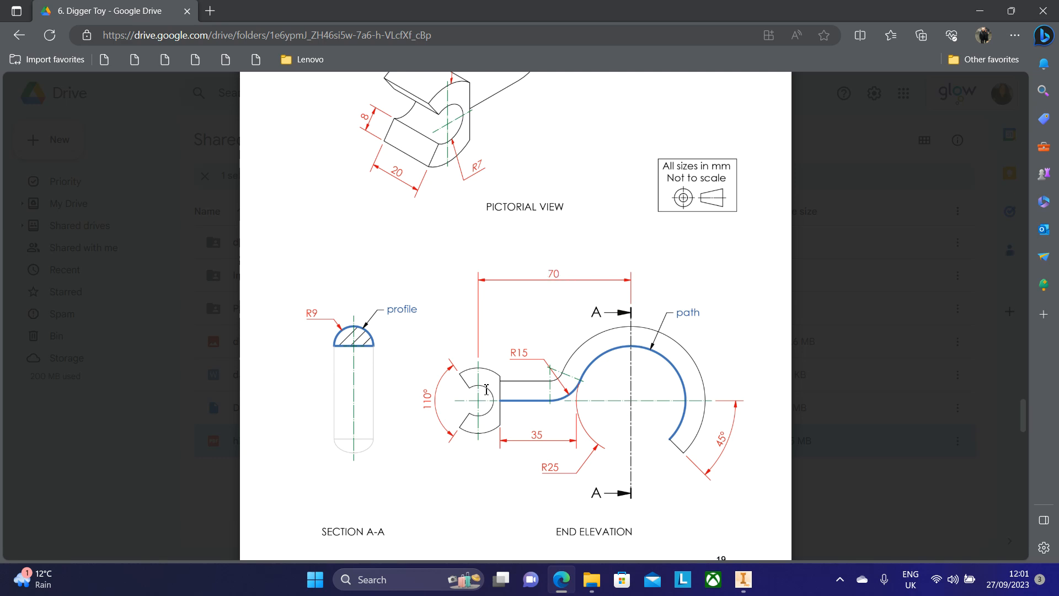
key("alt+Tab")
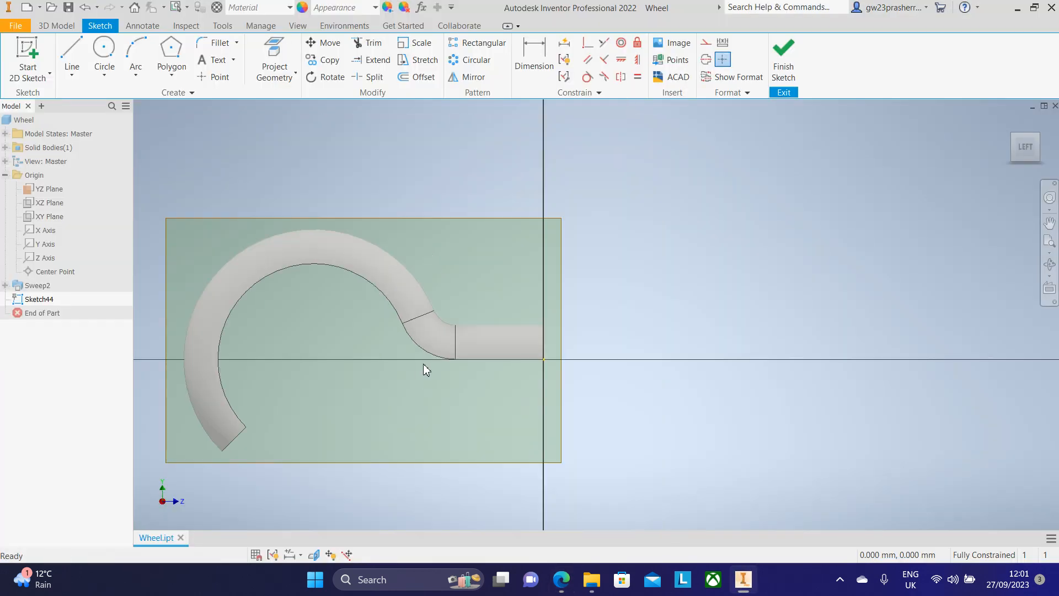
left_click(278, 65)
left_click(300, 269)
Step: Draw a 70 mm horizontal line from the hook arc's centre, running past the end of the straight shank
key("l")
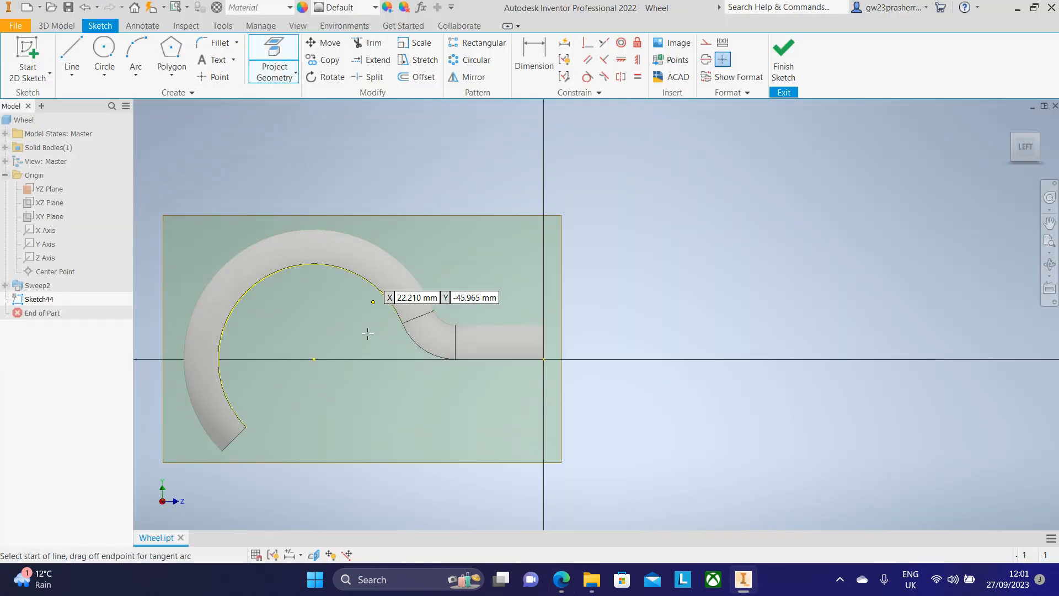
left_click(313, 359)
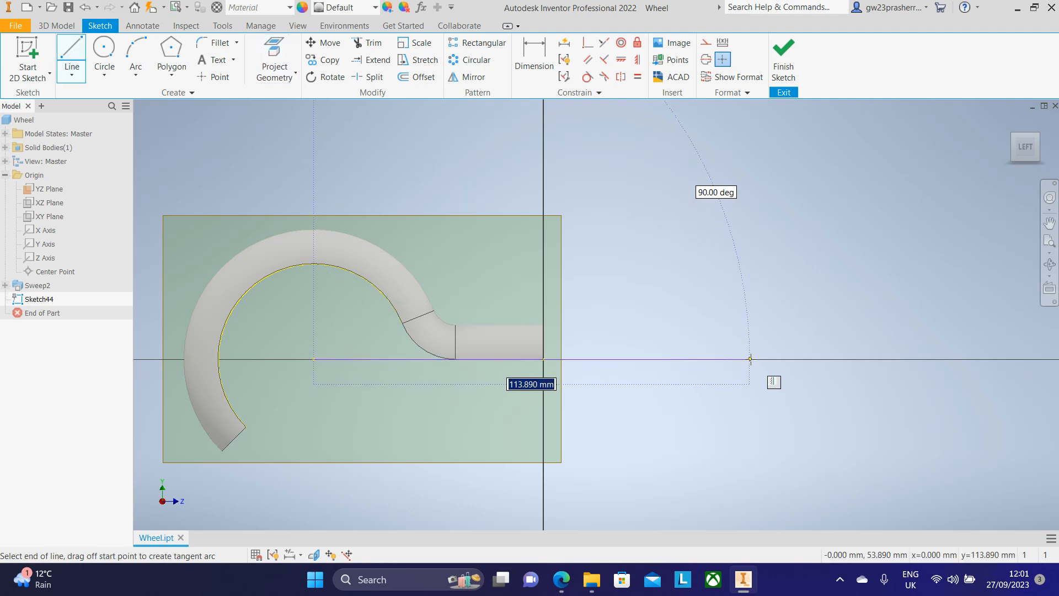
type("70")
key("Return")
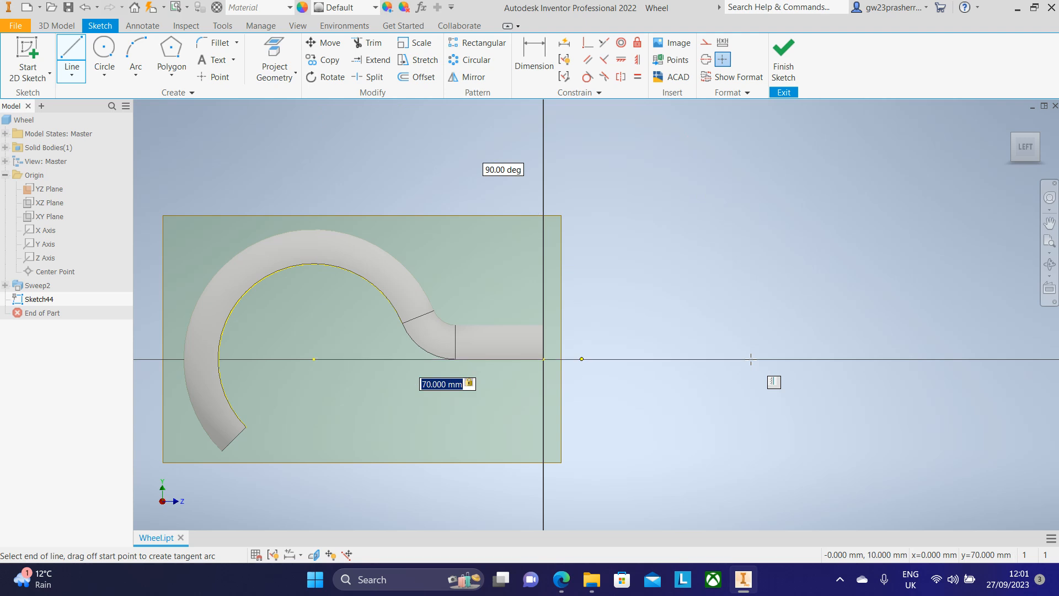
scroll(773, 382, "down", 5)
key("Escape")
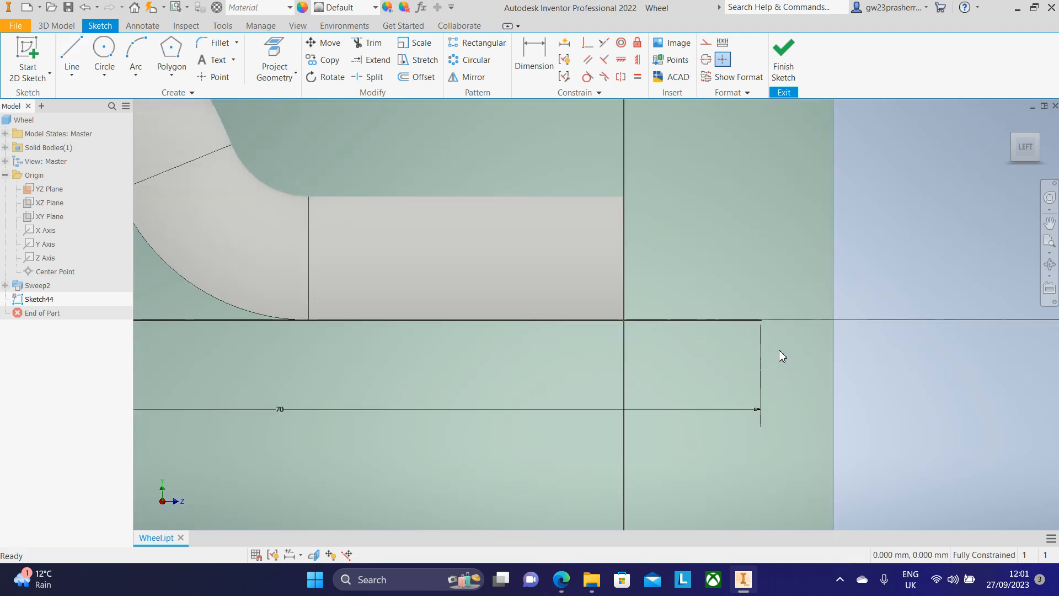
Step: Draw two concentric circles of 14 mm and 30 mm diameter centred on the free end of the 70 mm line
middle_click_drag(780, 352, 644, 387)
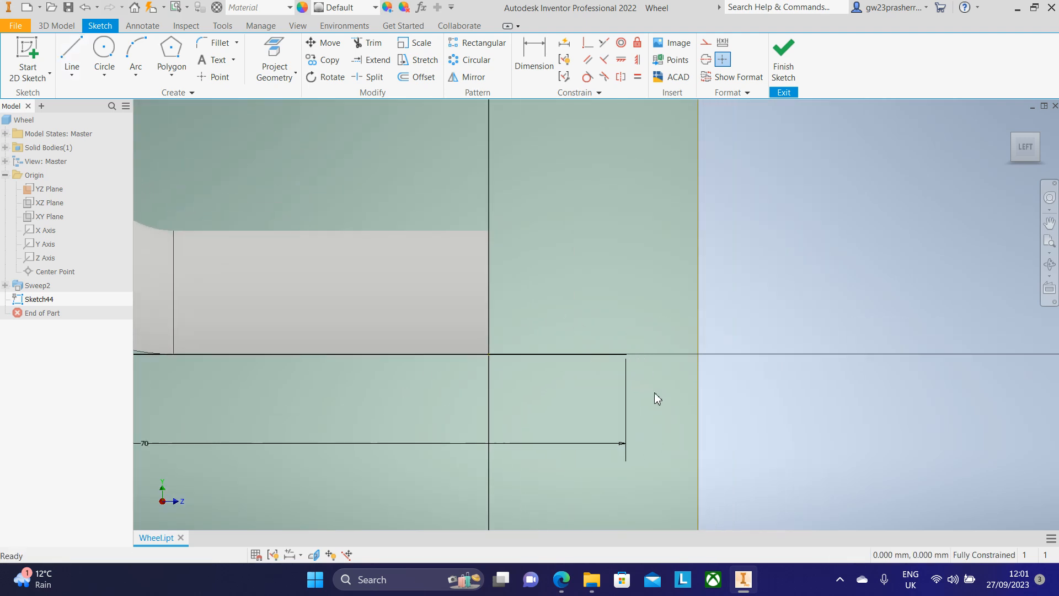
key("c")
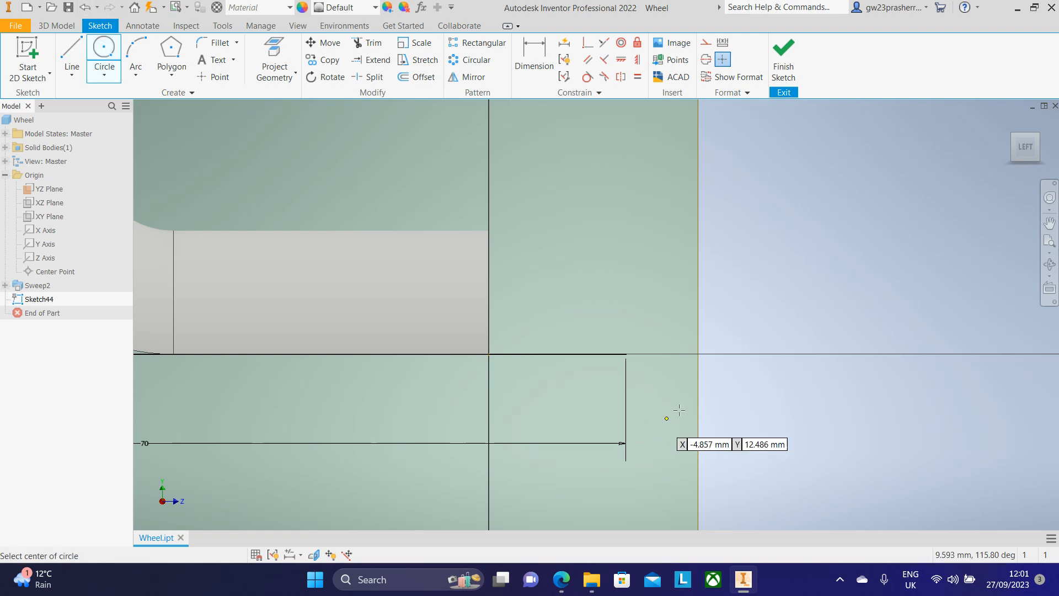
left_click(627, 354)
type("14")
key("Return")
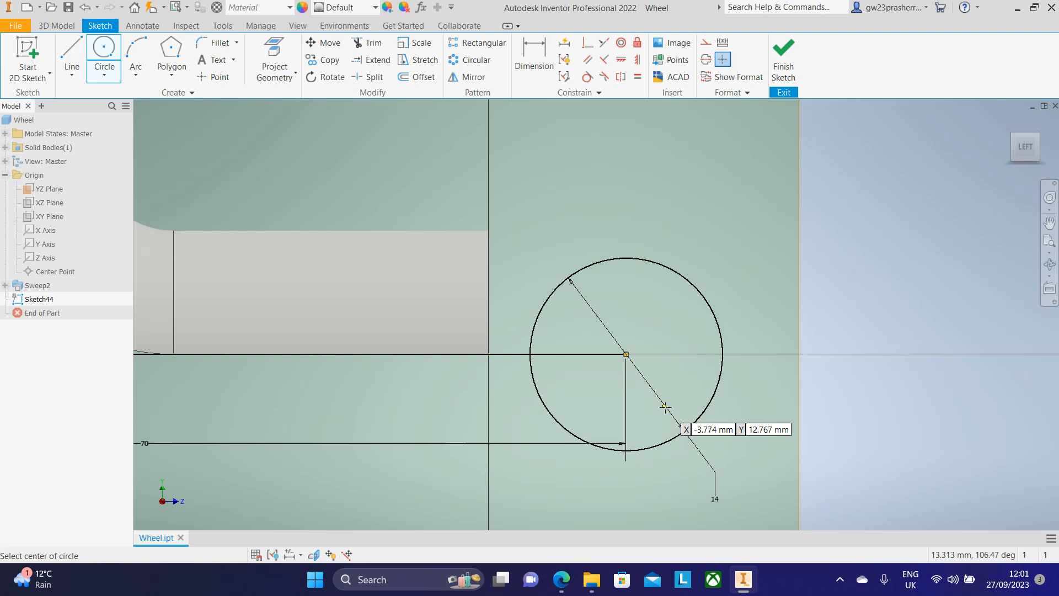
left_click(106, 49)
left_click(626, 353)
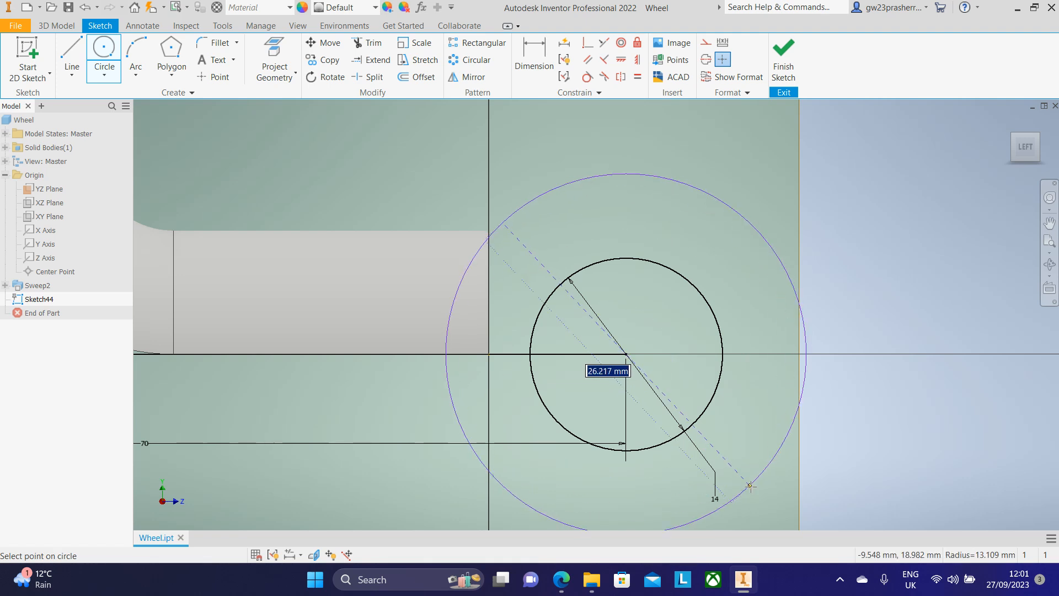
type("30")
key("Return")
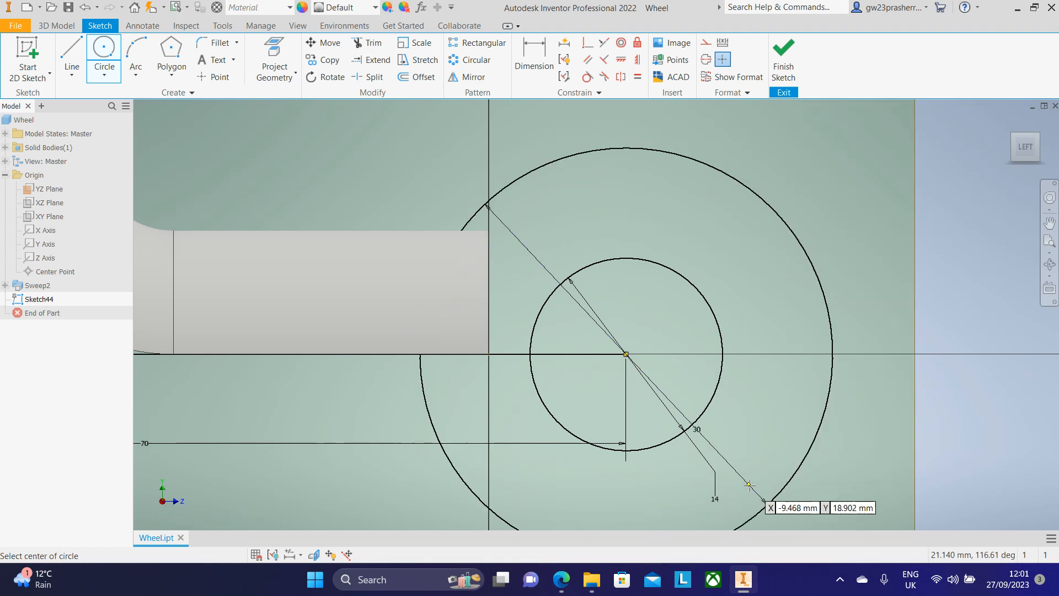
Step: Draw a vertical line along the shank's end face between its two crossings with the 30 mm circle
scroll(777, 444, "up", 3)
middle_click_drag(805, 438, 730, 366)
scroll(574, 279, "down", 3)
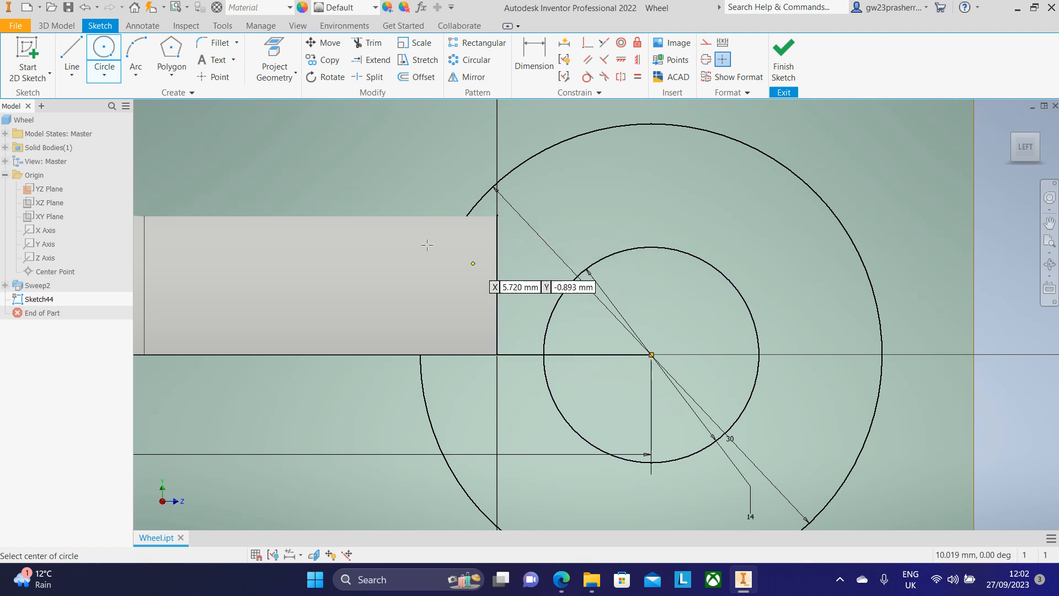
left_click(72, 58)
left_click(494, 184)
middle_click_drag(512, 480, 516, 338)
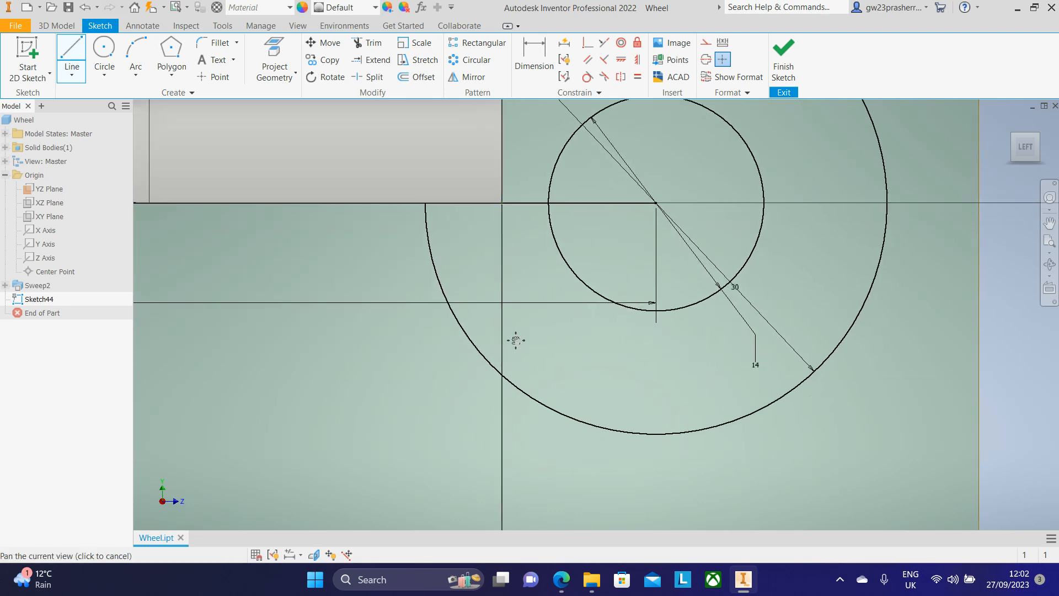
left_click(501, 381)
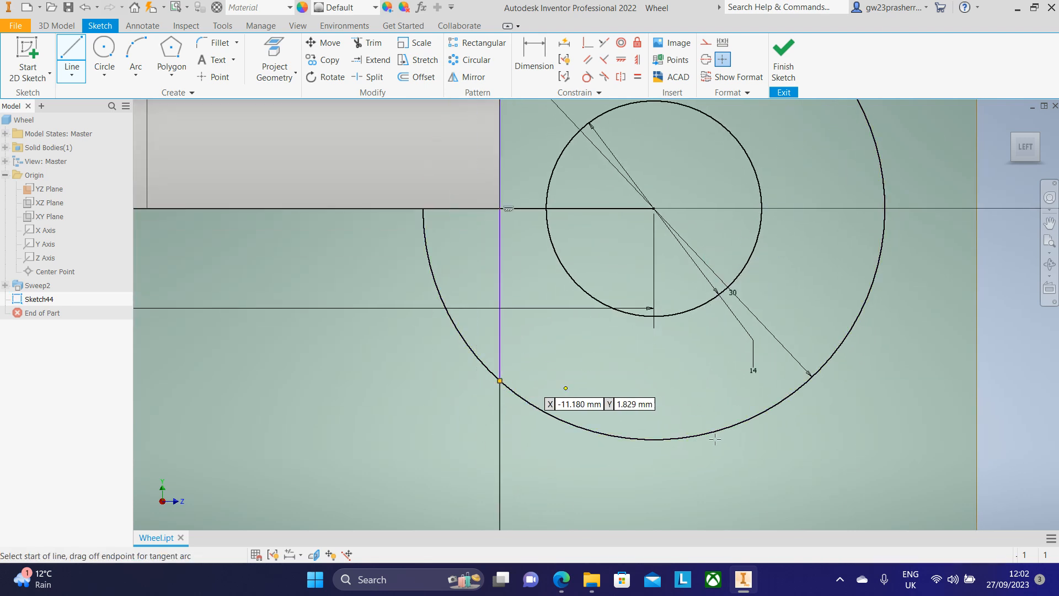
Step: Trim off the part of the 30 mm circle that overlaps the shank beyond the vertical line
scroll(643, 401, "down", 3)
middle_click_drag(641, 405, 607, 411)
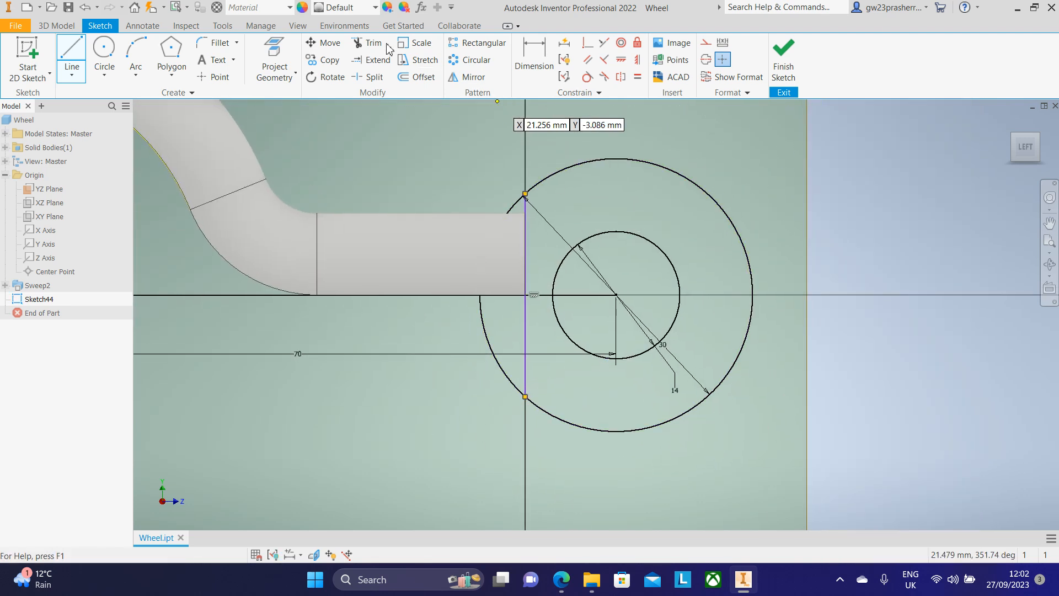
left_click(367, 43)
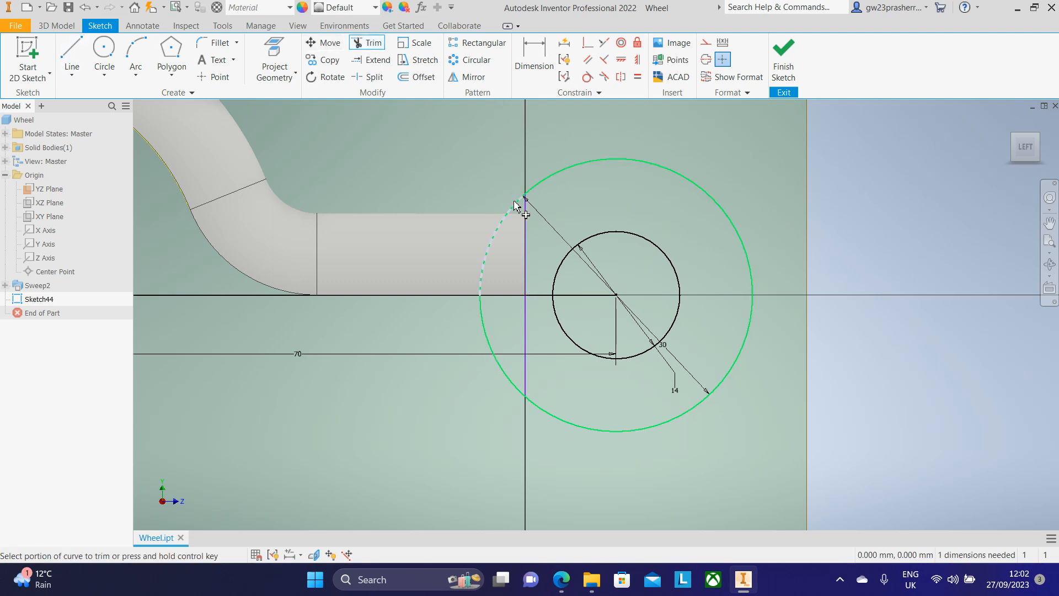
left_click(502, 366)
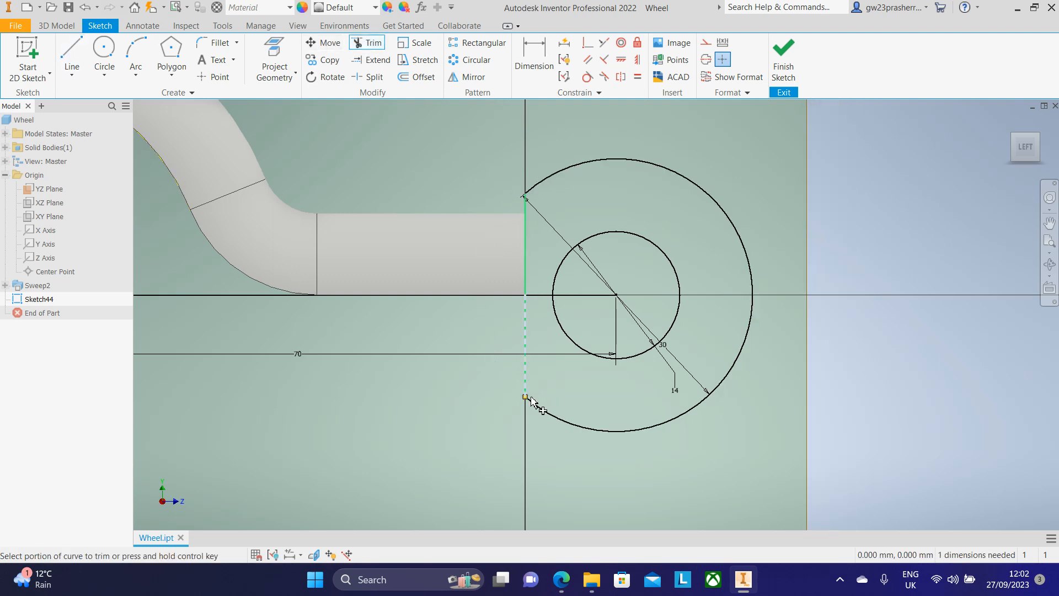
Step: Check the clip opening's angle in the PDF drawing in Edge, and return to Inventor
mouse_move(883, 320)
middle_mouse_down()
mouse_move(783, 309)
mouse_move(808, 316)
middle_mouse_up()
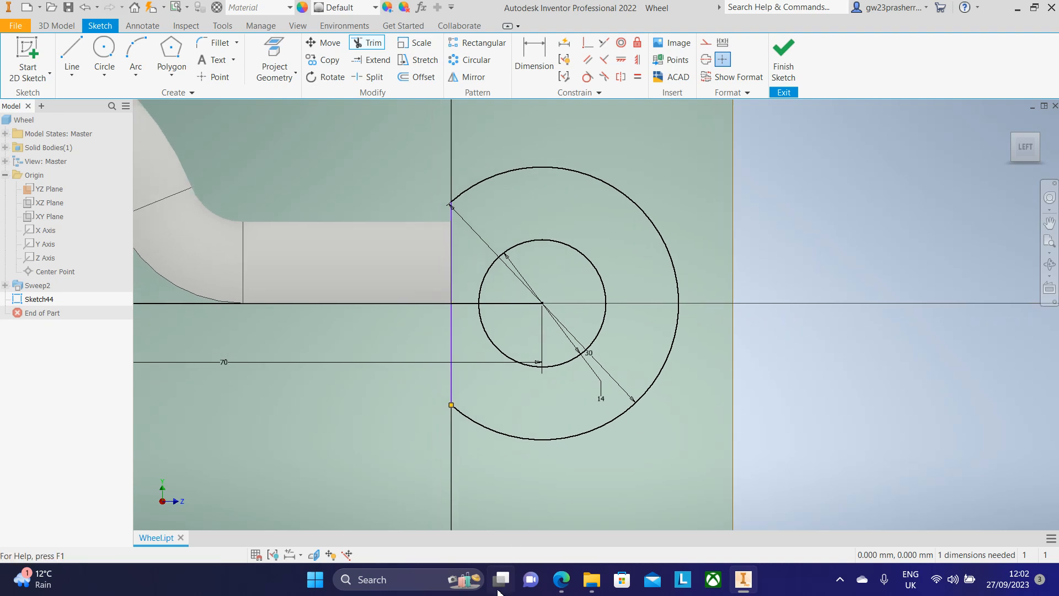
left_click(562, 579)
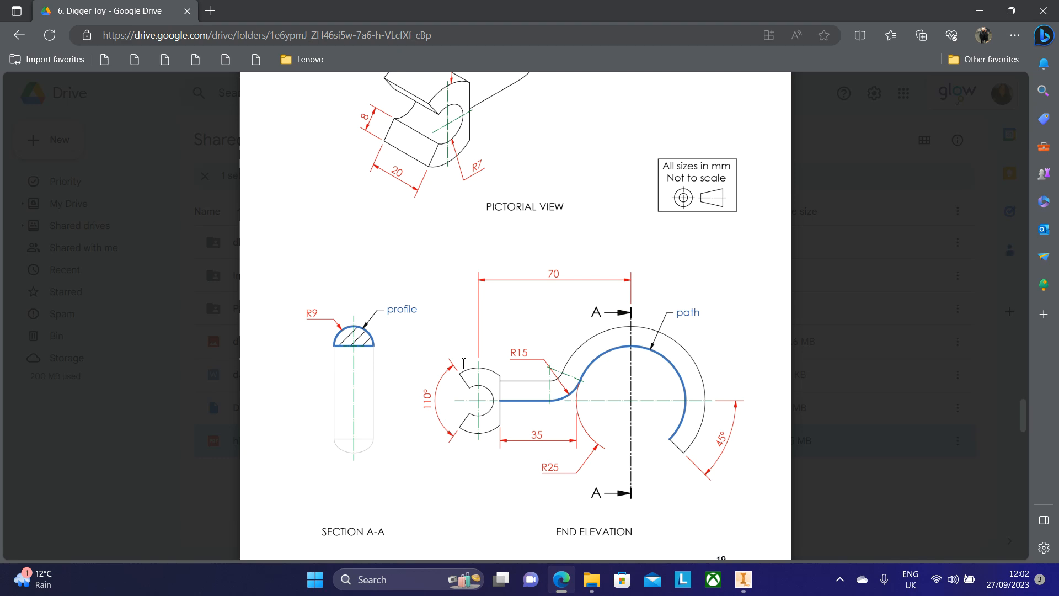
left_click(743, 579)
left_click(75, 50)
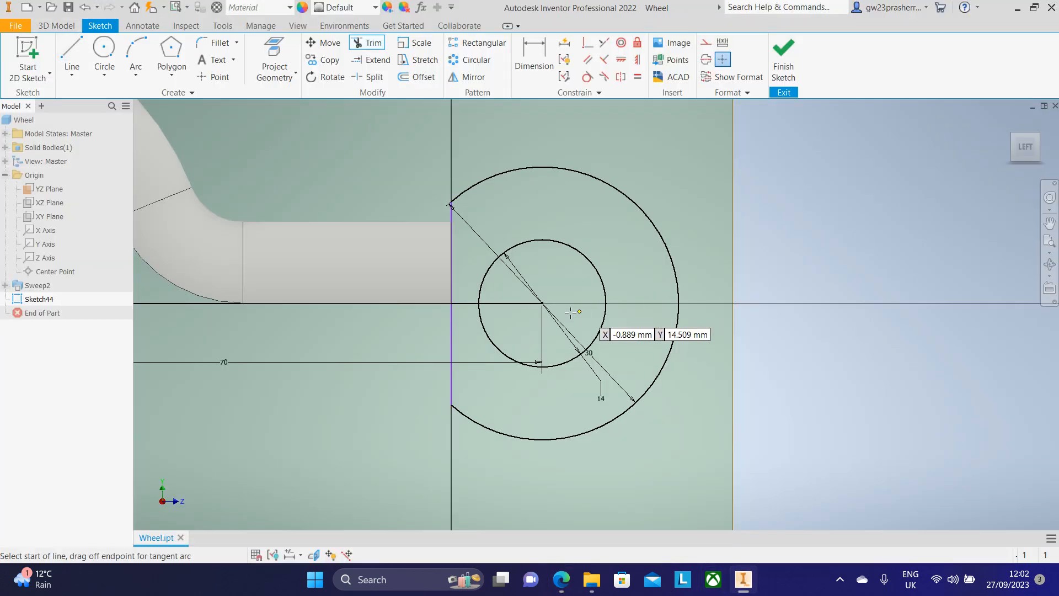
left_click(542, 302)
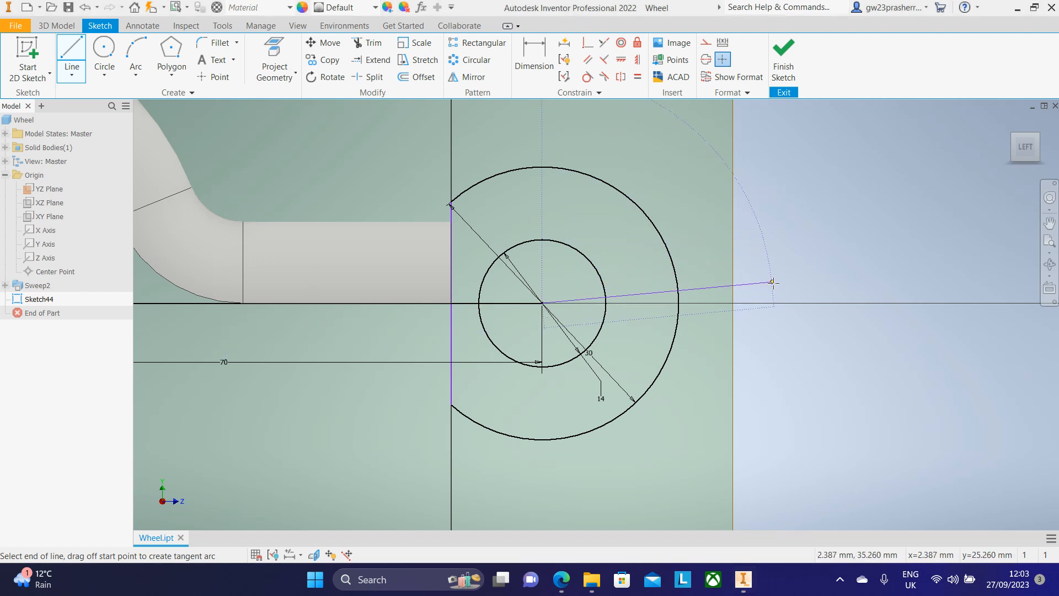
left_click(788, 303)
key("Escape")
left_click(767, 305)
key("Delete")
Step: Draw a line from the circles' centre to the outer circle at 35 deg from the vertical
key("l")
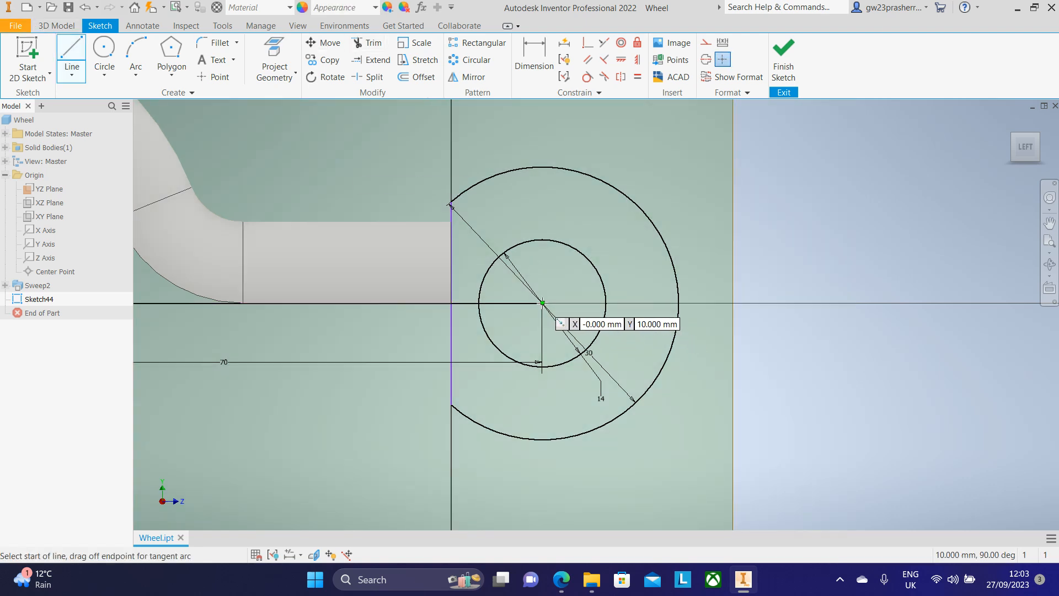
left_click(542, 303)
key("Tab")
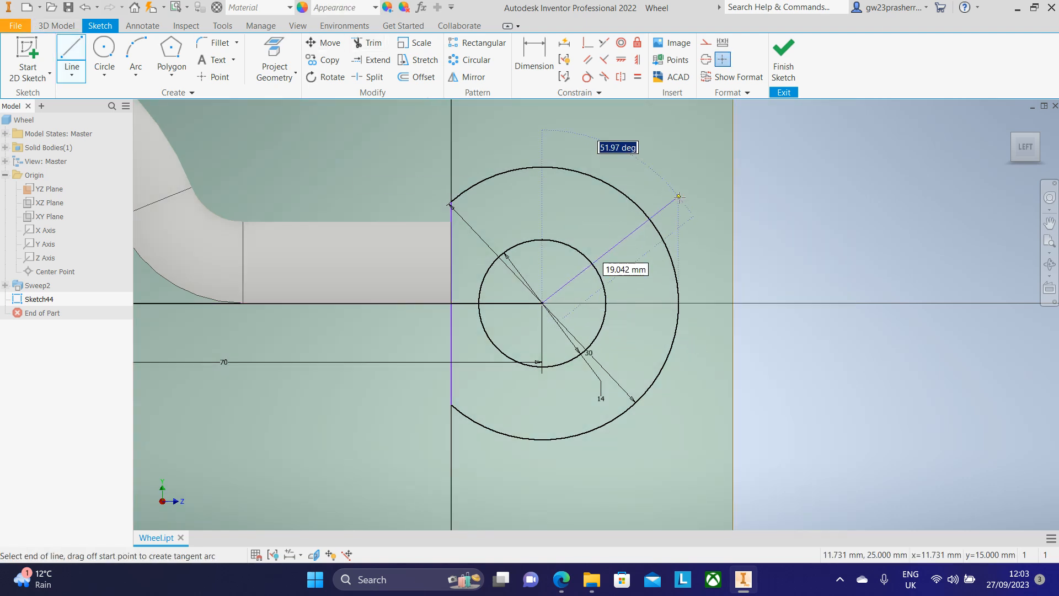
type("35")
key("Return")
left_click(620, 192)
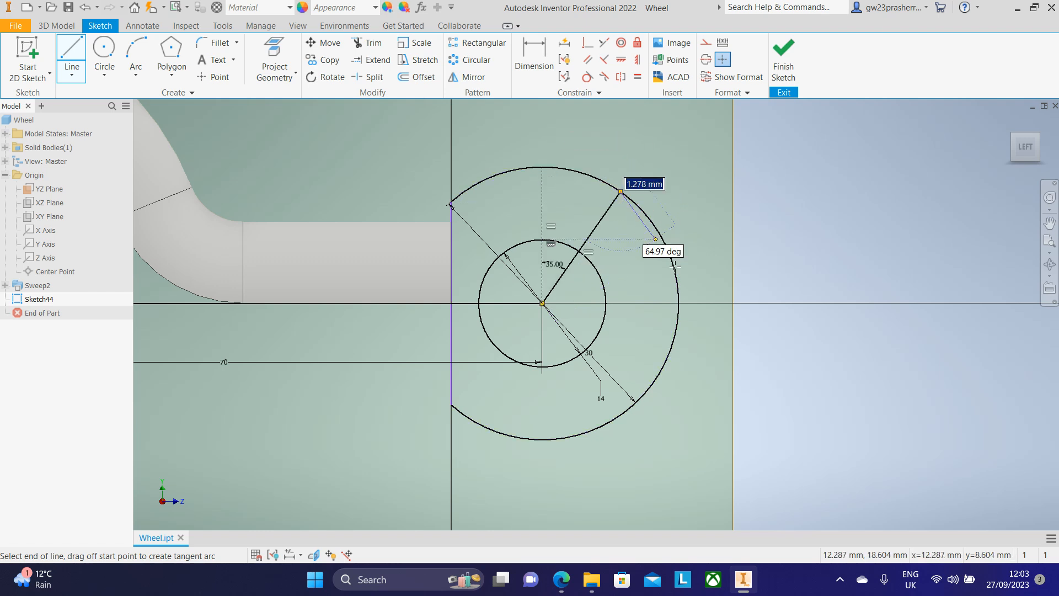
key("Escape")
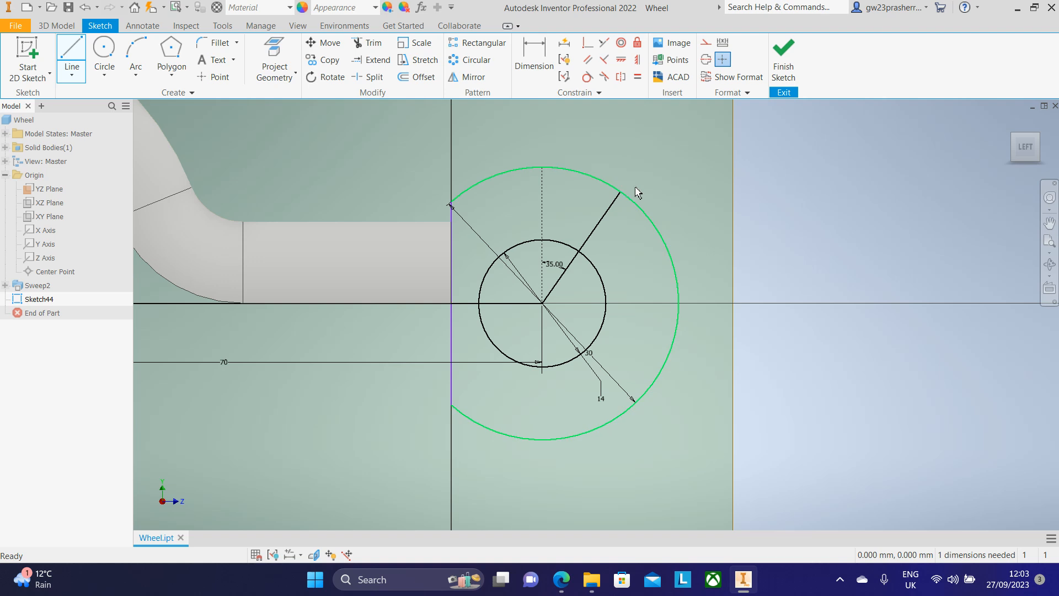
key("l")
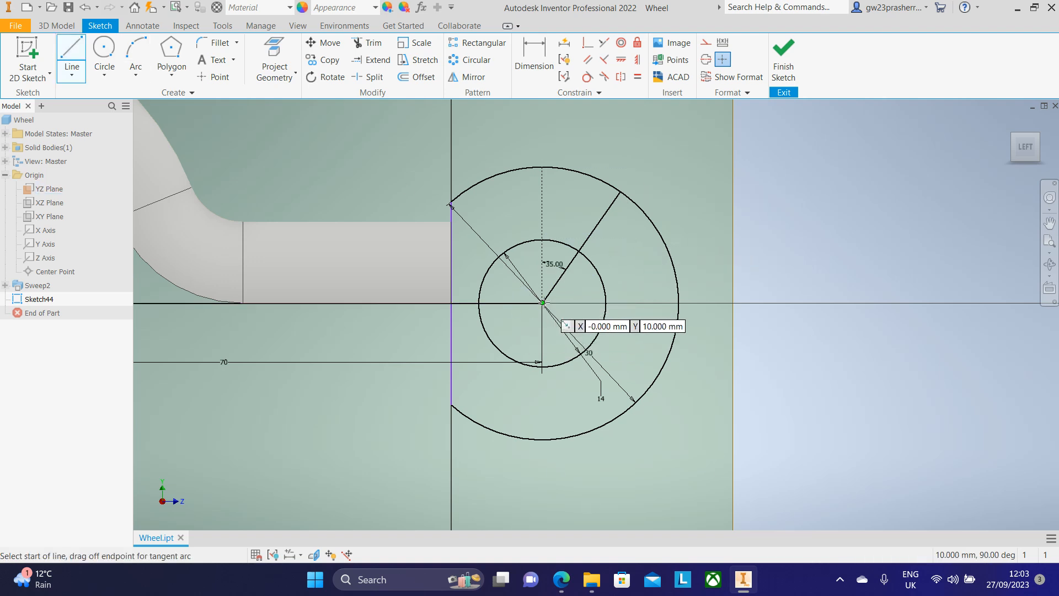
left_click(543, 302)
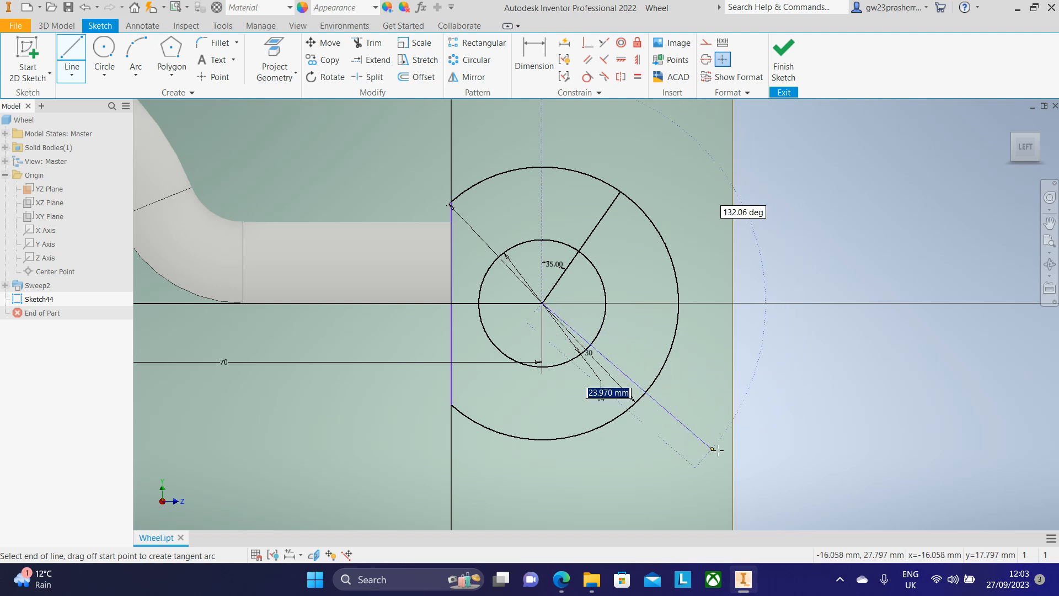
type("1")
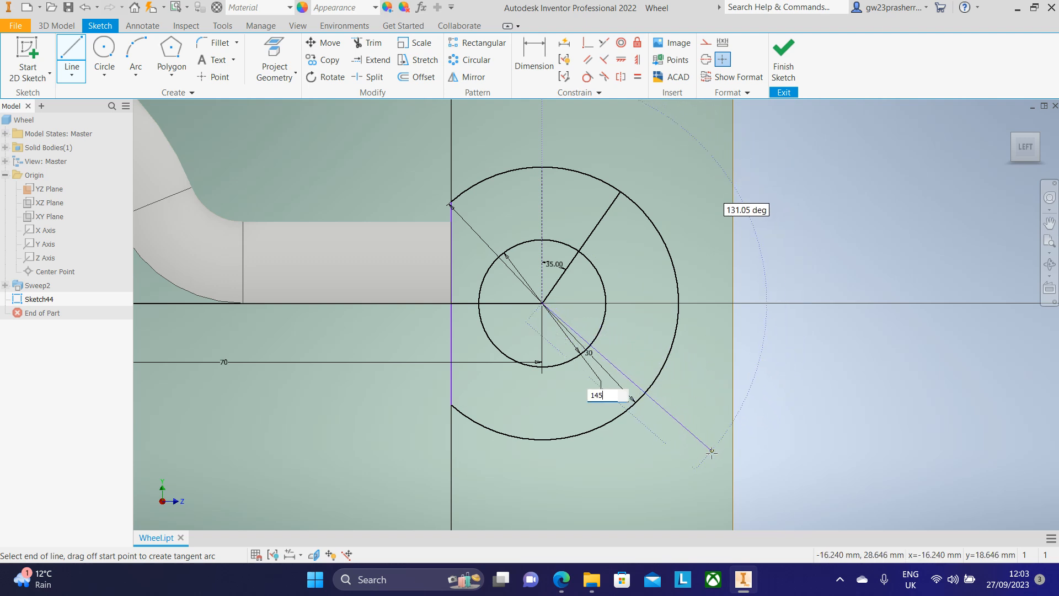
type("45")
key("Tab")
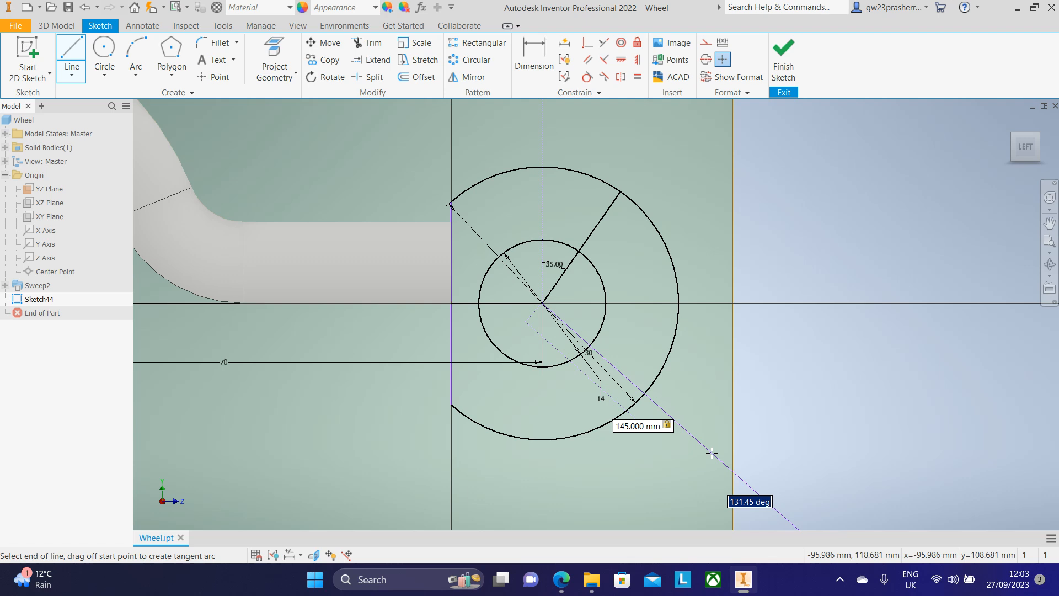
type("145")
key("Tab")
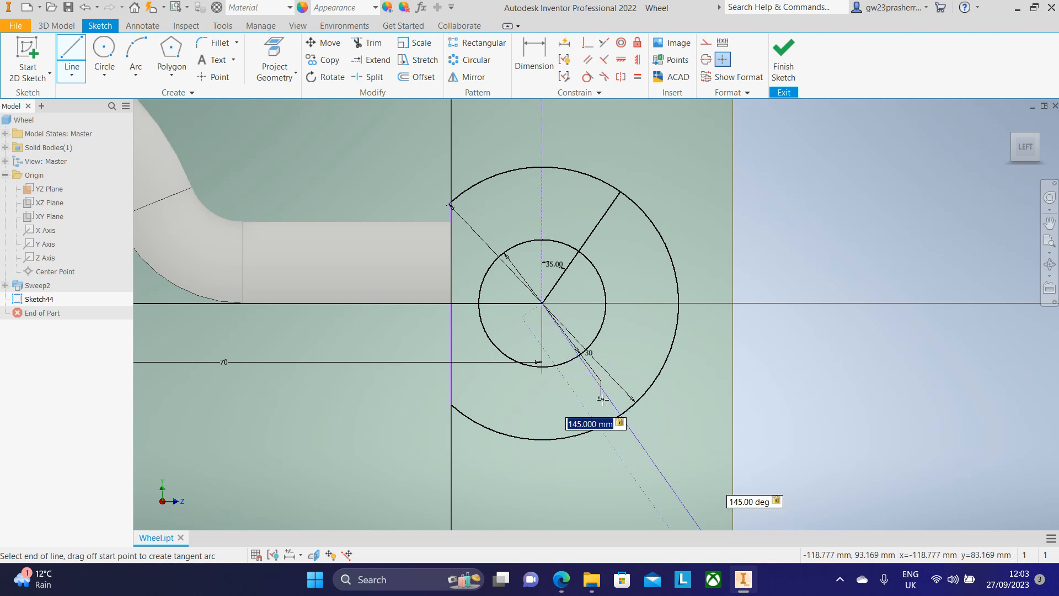
key("Escape")
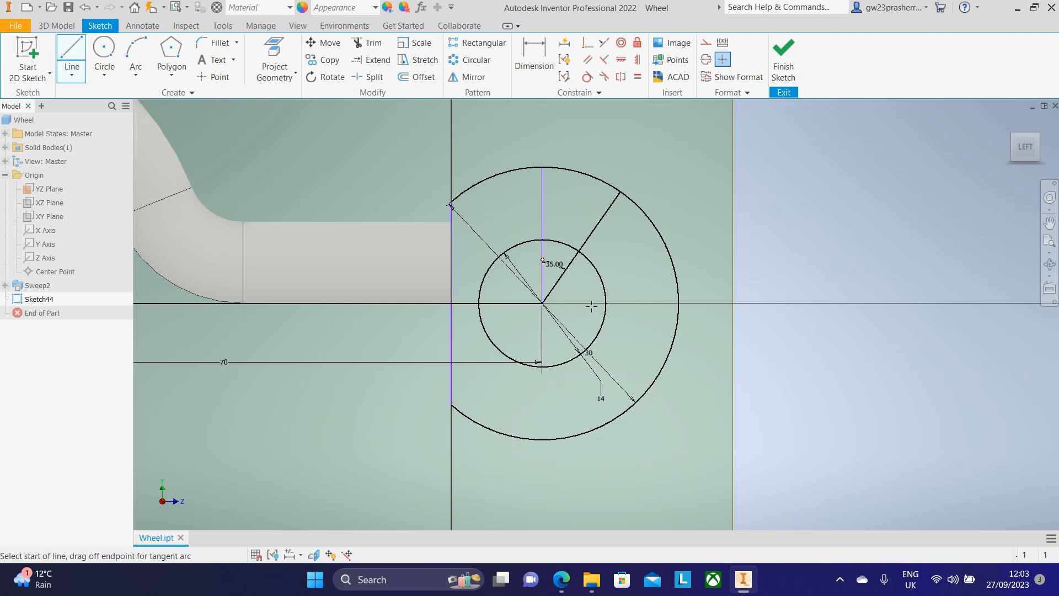
Step: Draw a second line from the circles' centre to the outer circle at 145 deg from the vertical
left_click(542, 303)
key("Tab")
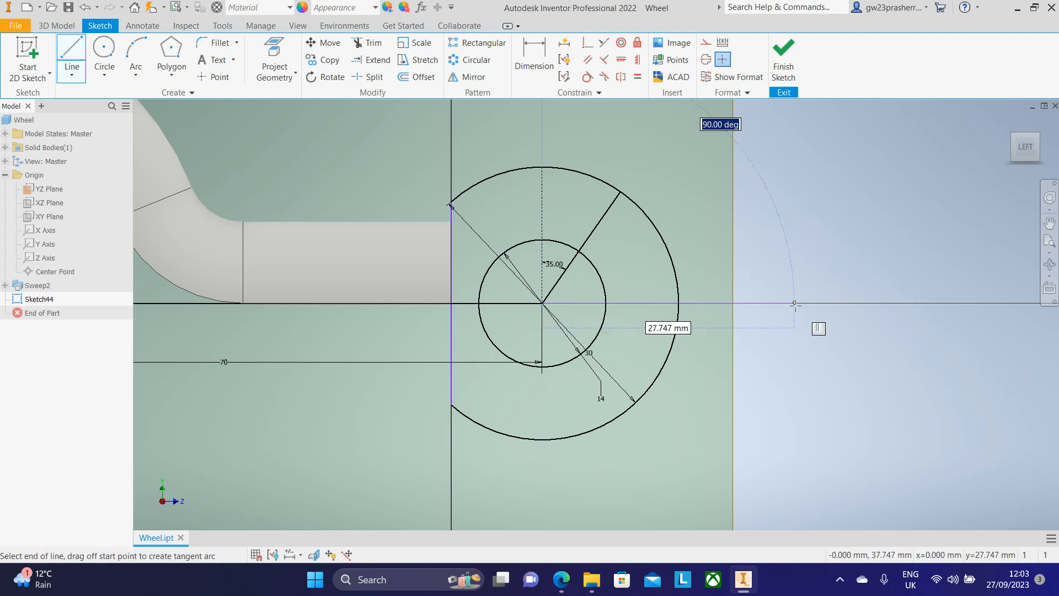
type("145")
key("Tab")
left_click(621, 414)
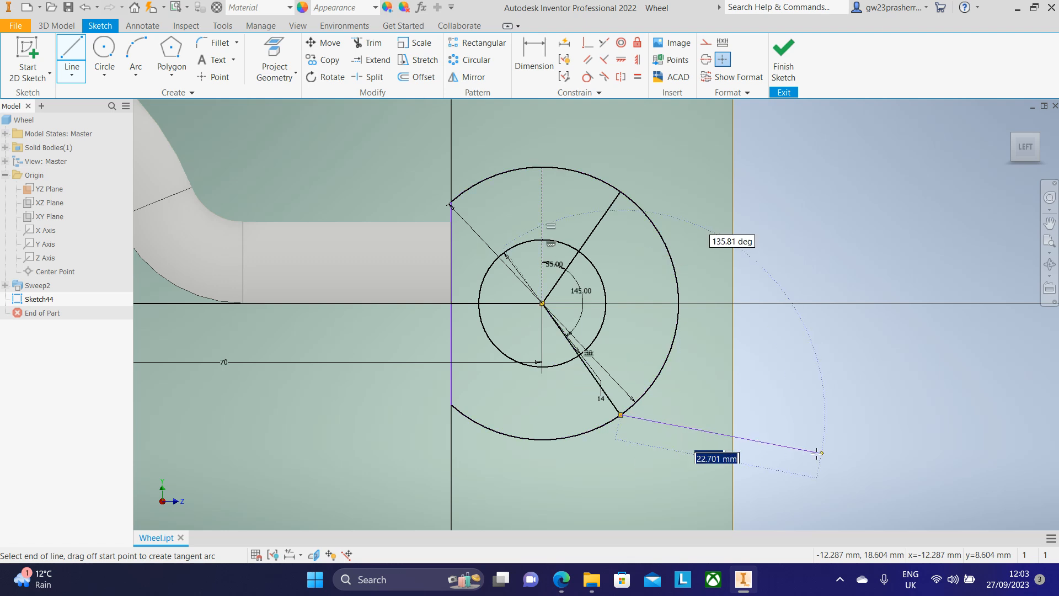
key("Escape")
Step: Delete the horizontal 70 mm line that ends at the circles' centre
scroll(664, 415, "down", 1)
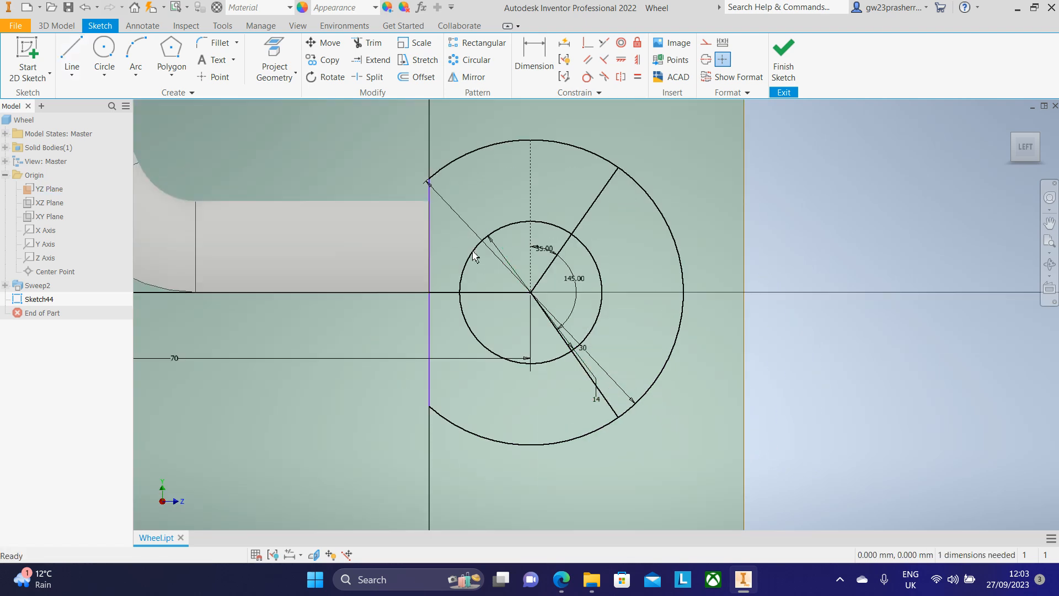
left_click(495, 294)
key("Delete")
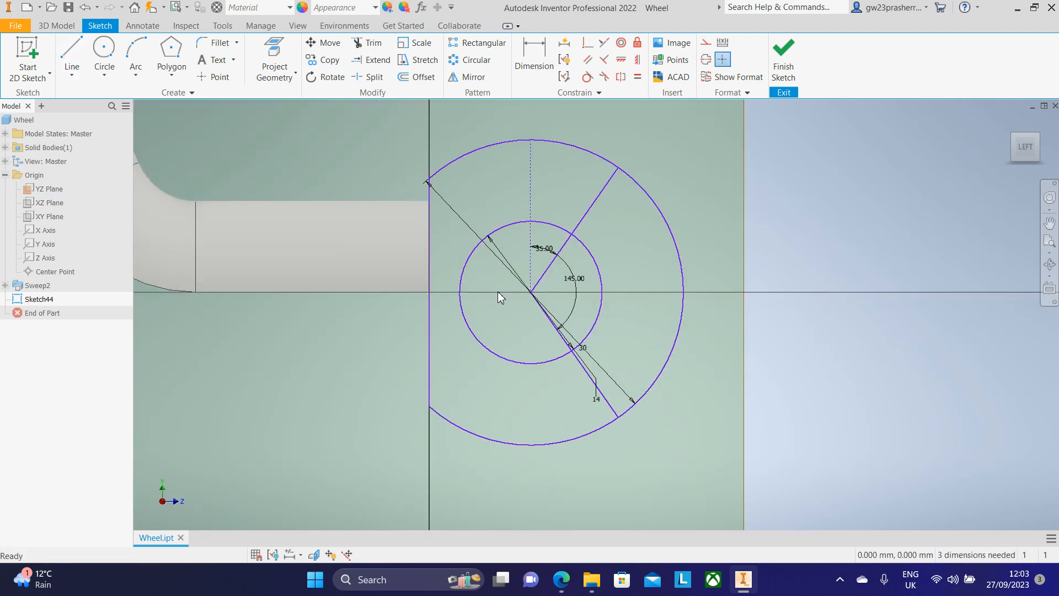
Step: Trim the right-hand arcs of both circles and the inner line portions to open the clip profile, and finish the sketch
left_click(368, 44)
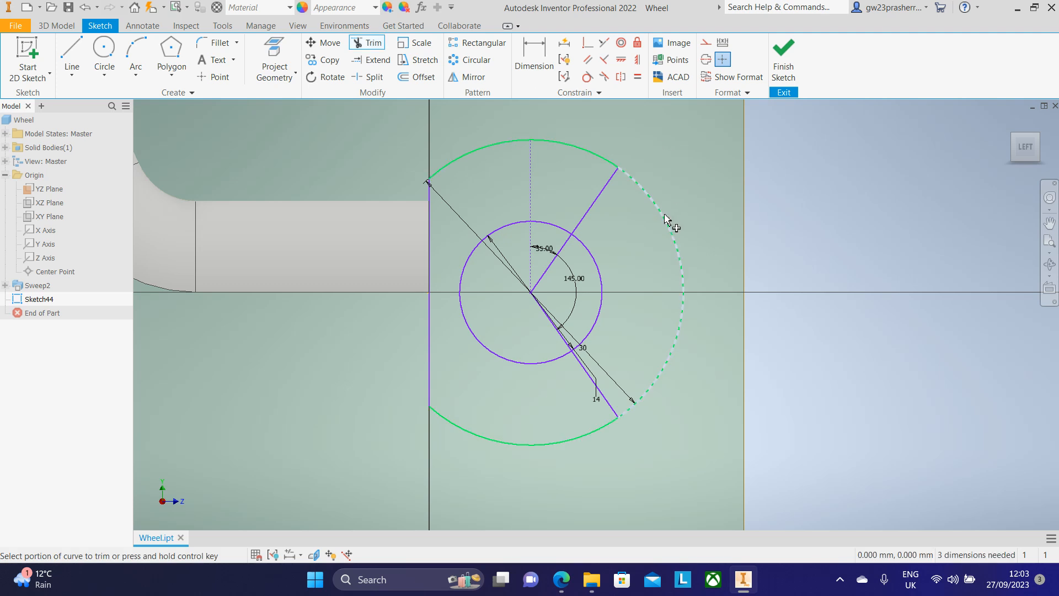
left_click(674, 237)
left_click(600, 315)
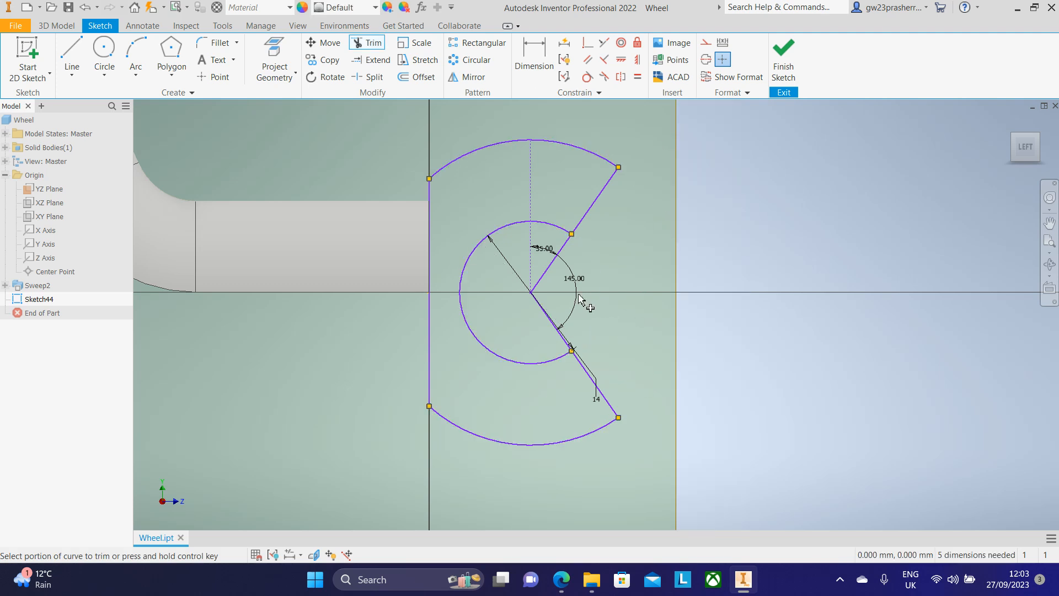
left_click(555, 257)
left_click(549, 319)
scroll(688, 279, "down", 2)
scroll(700, 267, "up", 4)
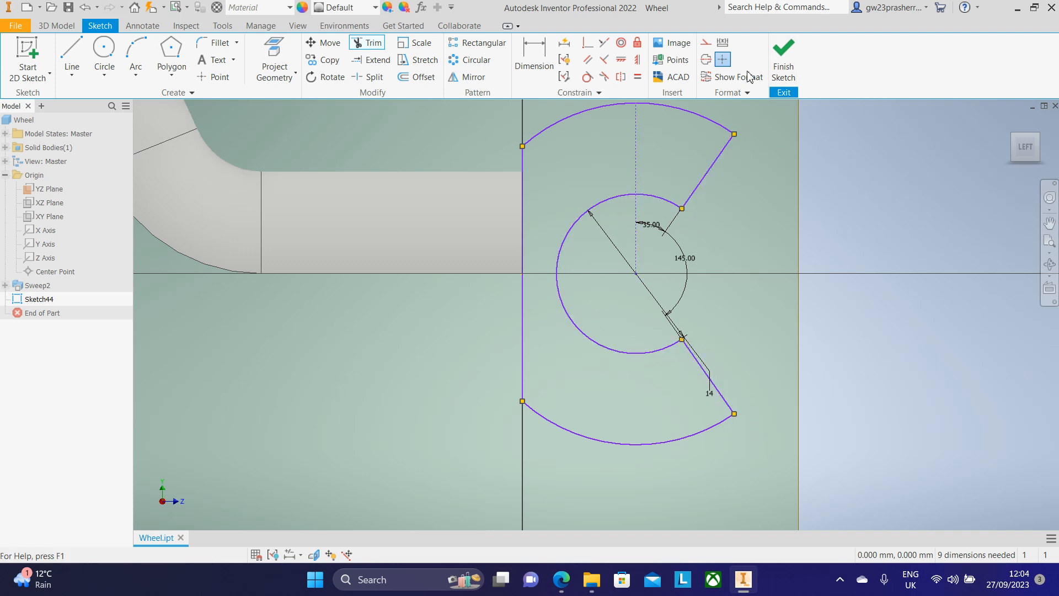
left_click(783, 67)
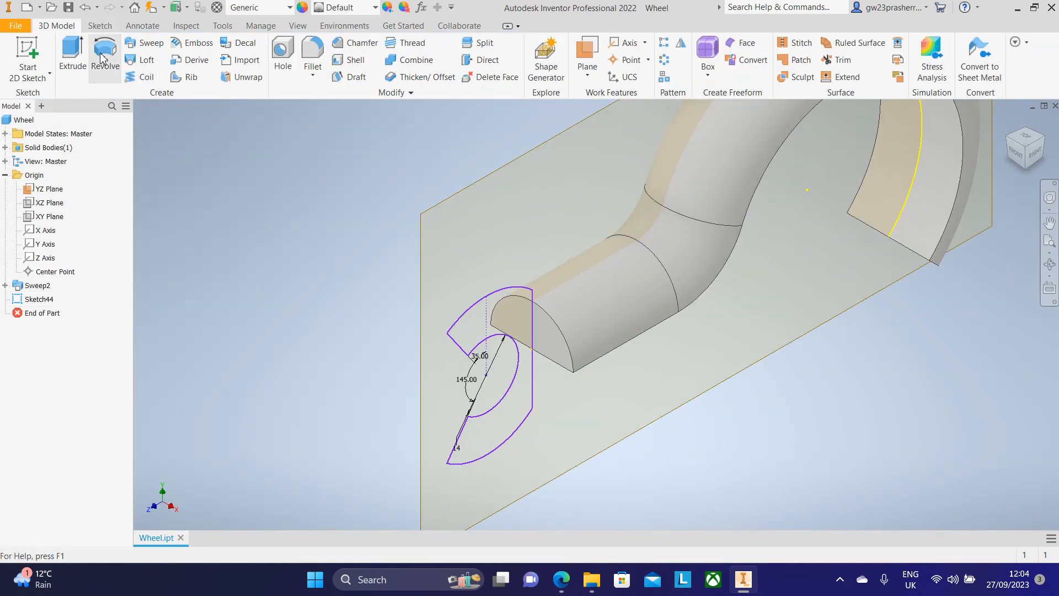
Step: Check the clip's width in the PDF drawing in Edge, and extrude the clip profile symmetrically by 20 mm in Inventor
left_click(72, 55)
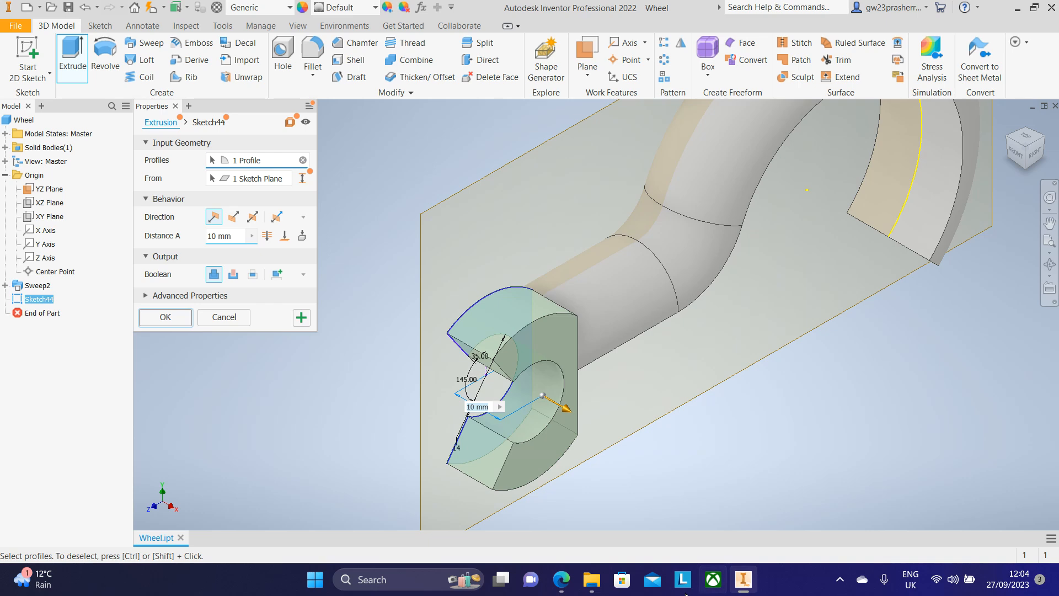
left_click(561, 579)
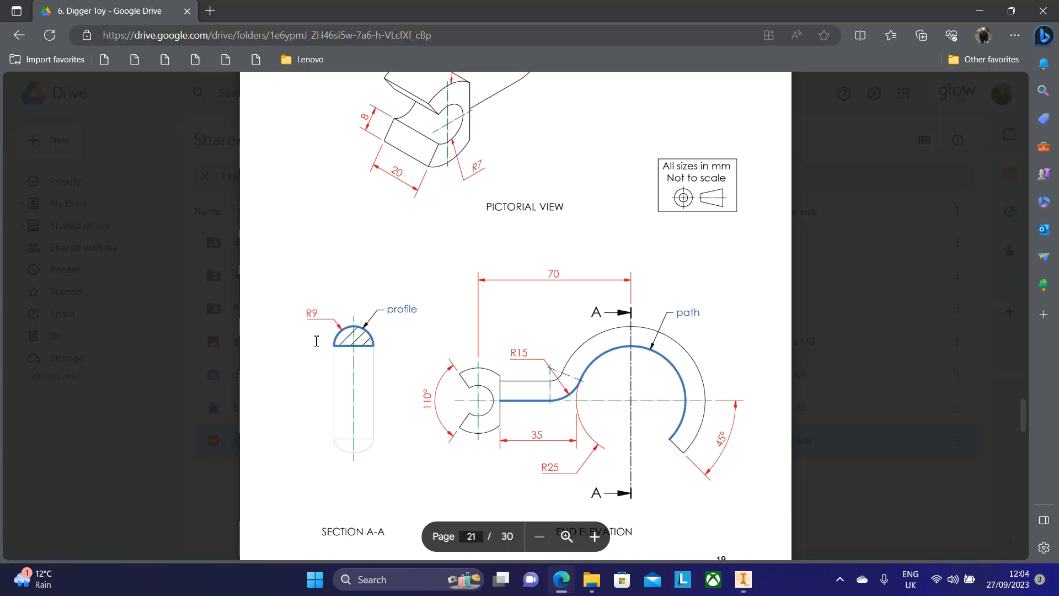
scroll(317, 341, "up", 3)
left_click(743, 579)
left_click(245, 238)
left_click(252, 217)
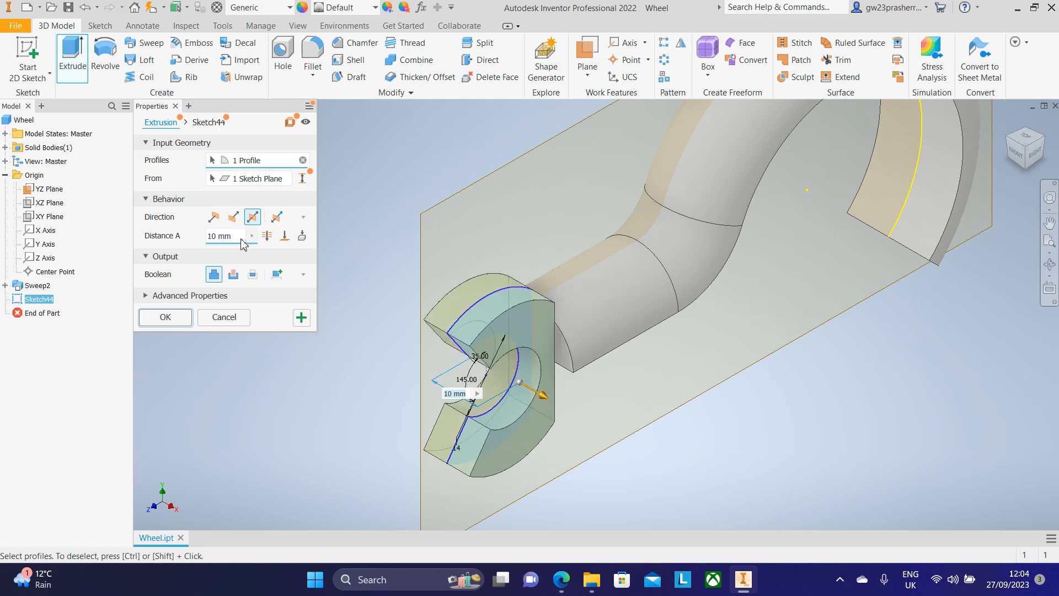
type("20")
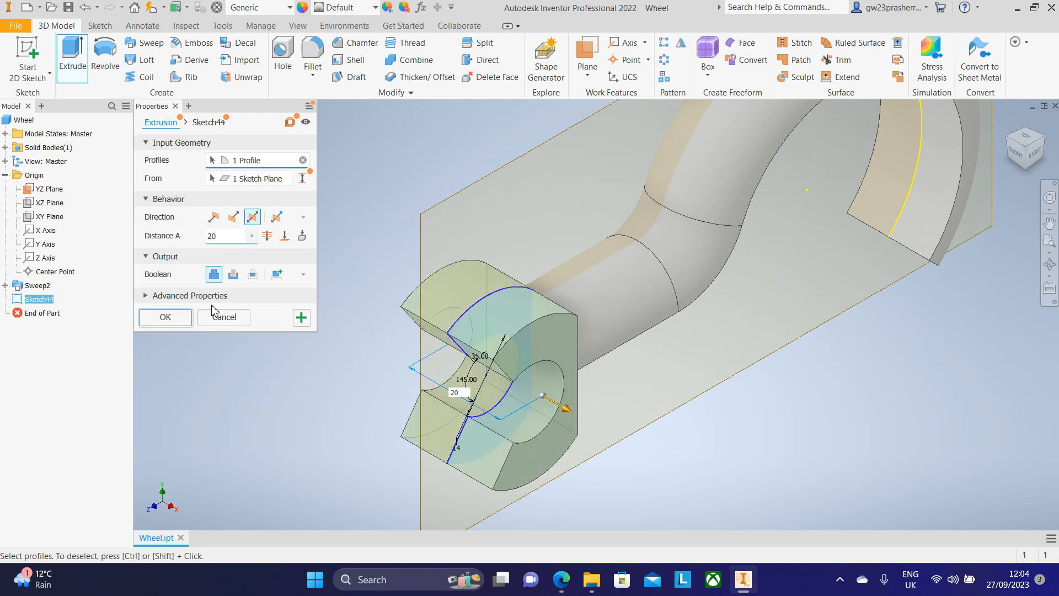
left_click(165, 316)
Step: Hide the YZ work plane around the finished hook
scroll(763, 452, "up", 3)
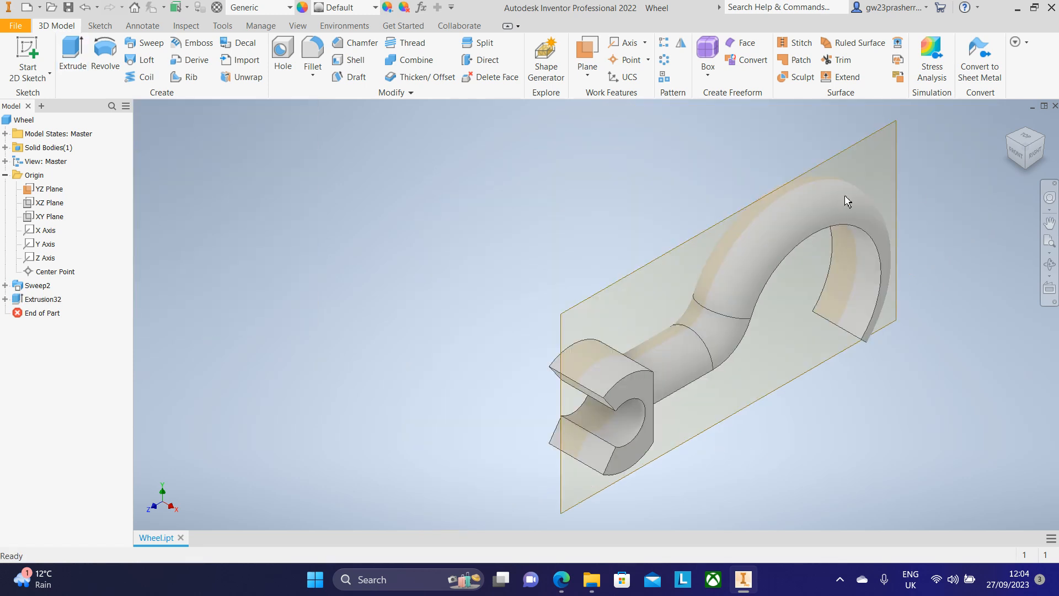
right_click(625, 280)
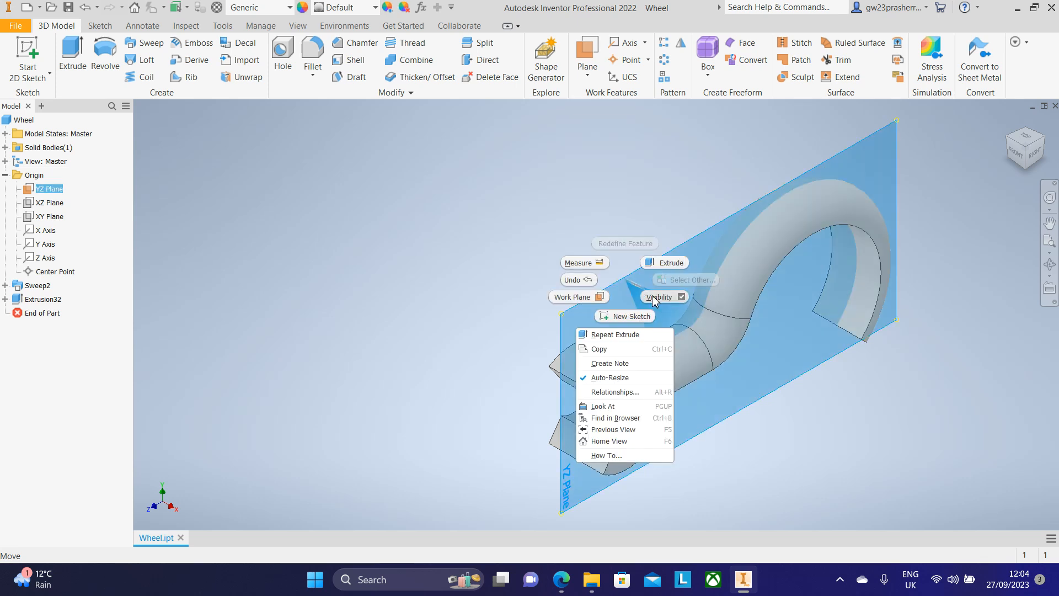
left_click(662, 300)
left_click(1007, 142)
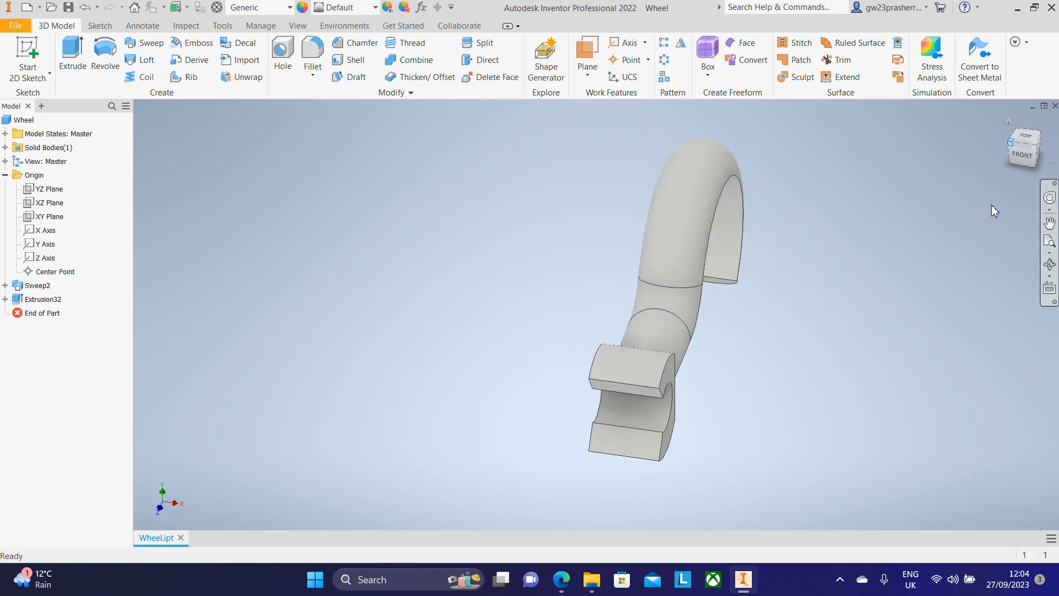
left_click(24, 120)
left_click(43, 299)
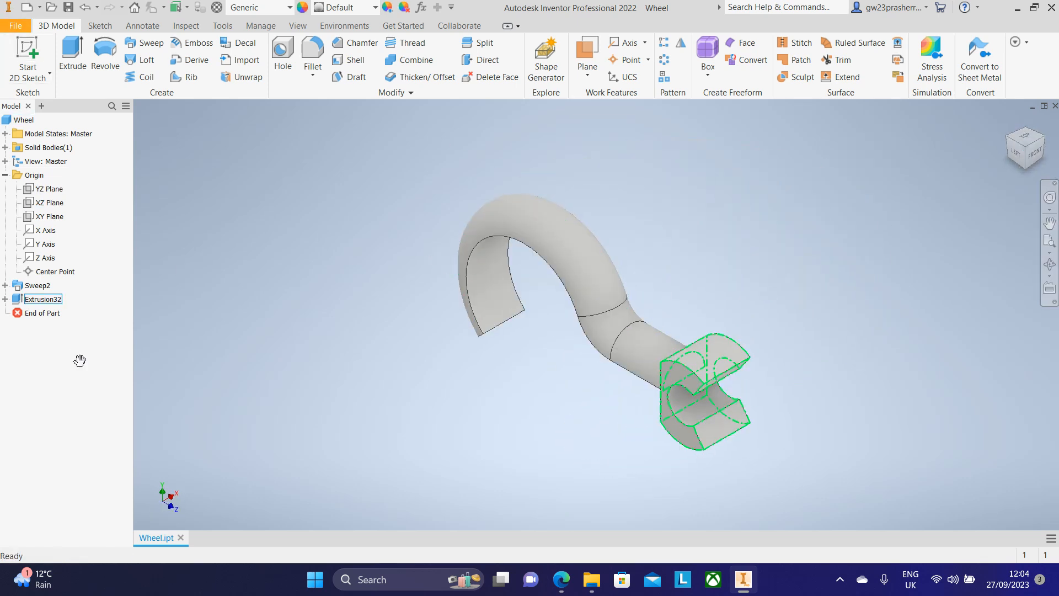
left_click(213, 350)
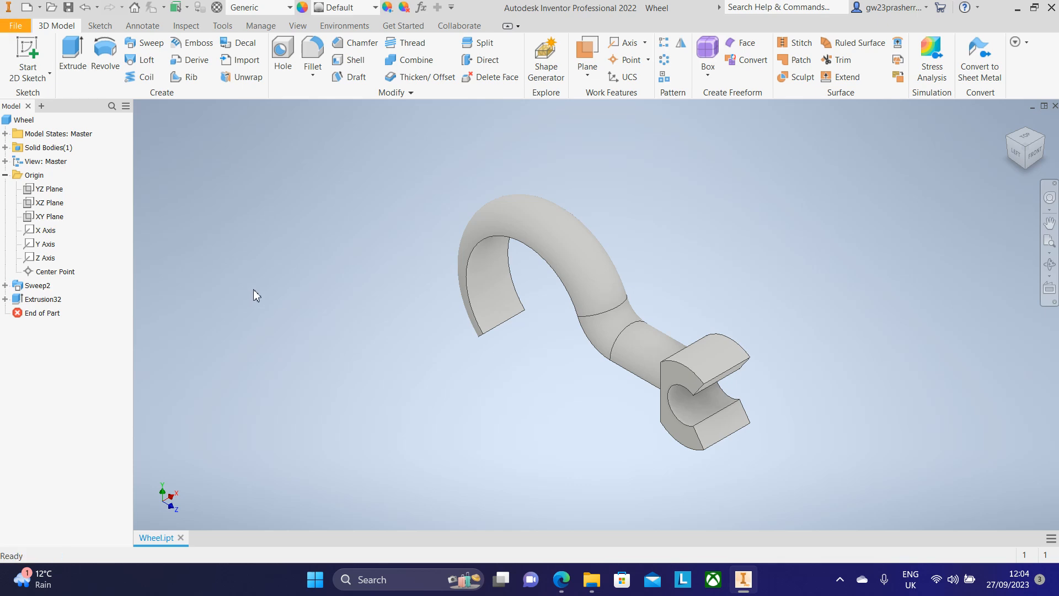